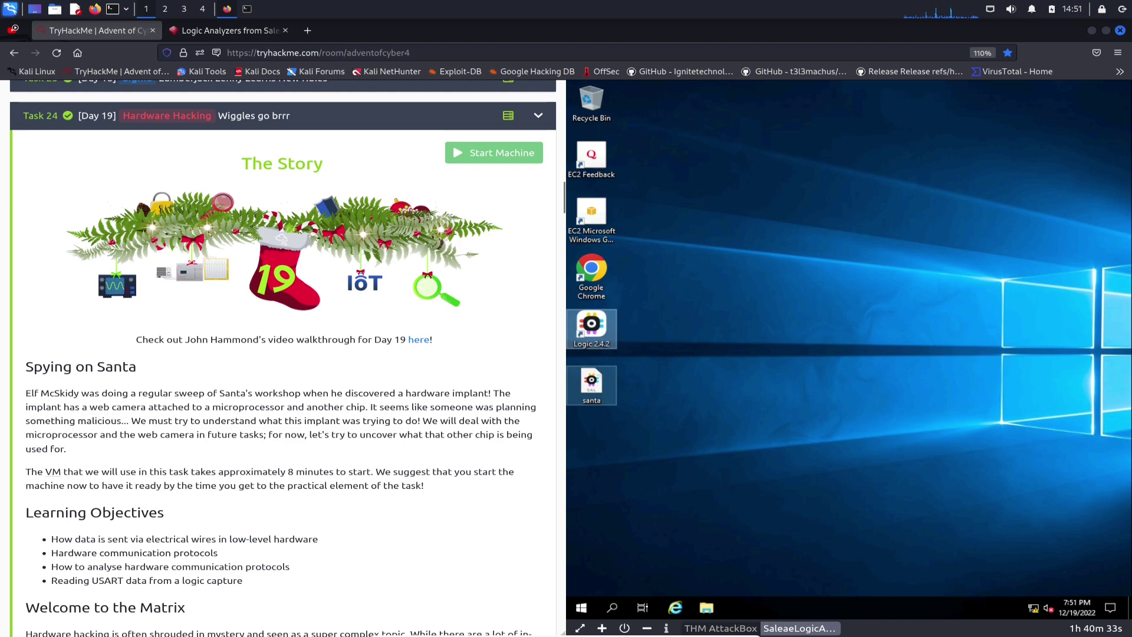
Scroll the Day 19 task down to 'Analysing the Logic' and select the Logic 2 desktop icon.
{"action": "scroll", "coordinate": [283, 354], "scroll_direction": "down", "scroll_amount": 3}
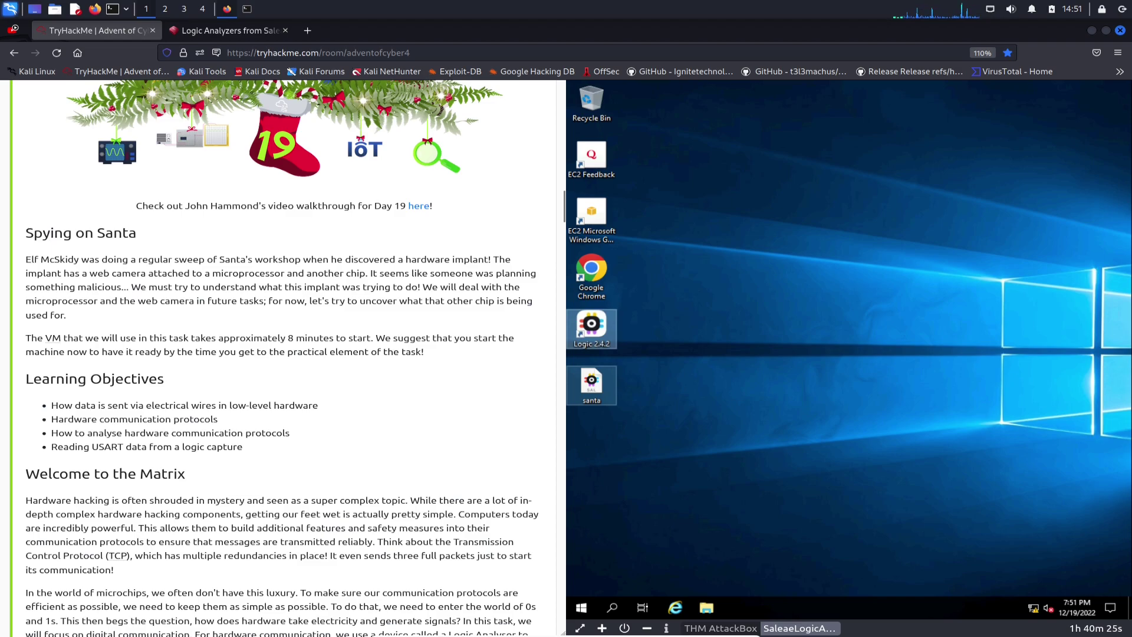
{"action": "scroll", "coordinate": [422, 289], "scroll_direction": "down", "scroll_amount": 13}
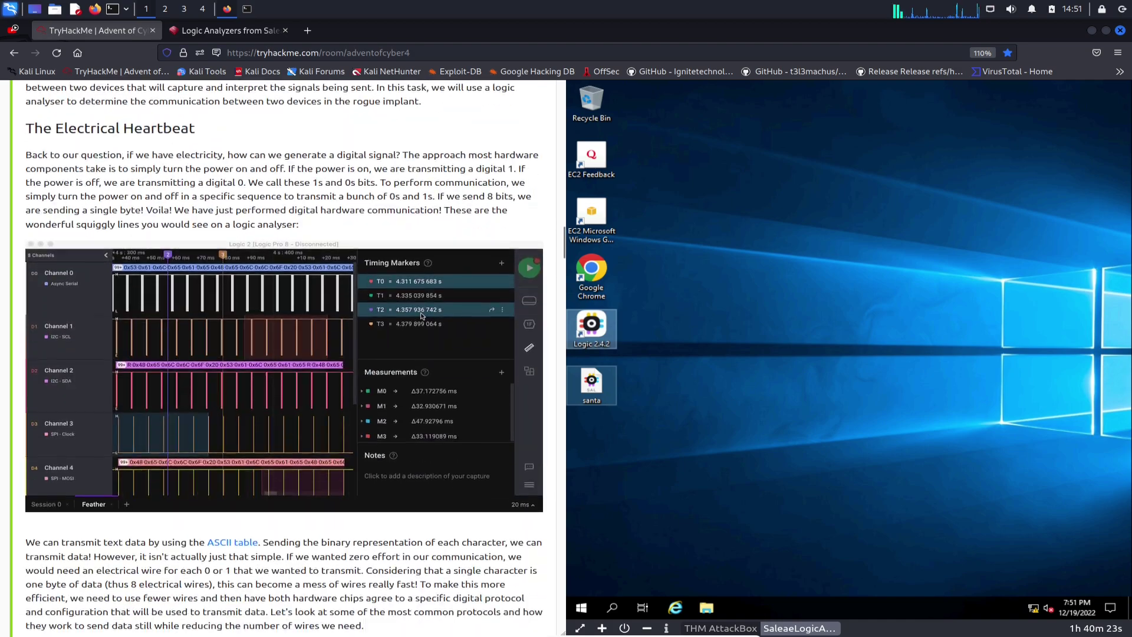
{"action": "scroll", "coordinate": [422, 289], "scroll_direction": "down", "scroll_amount": 15}
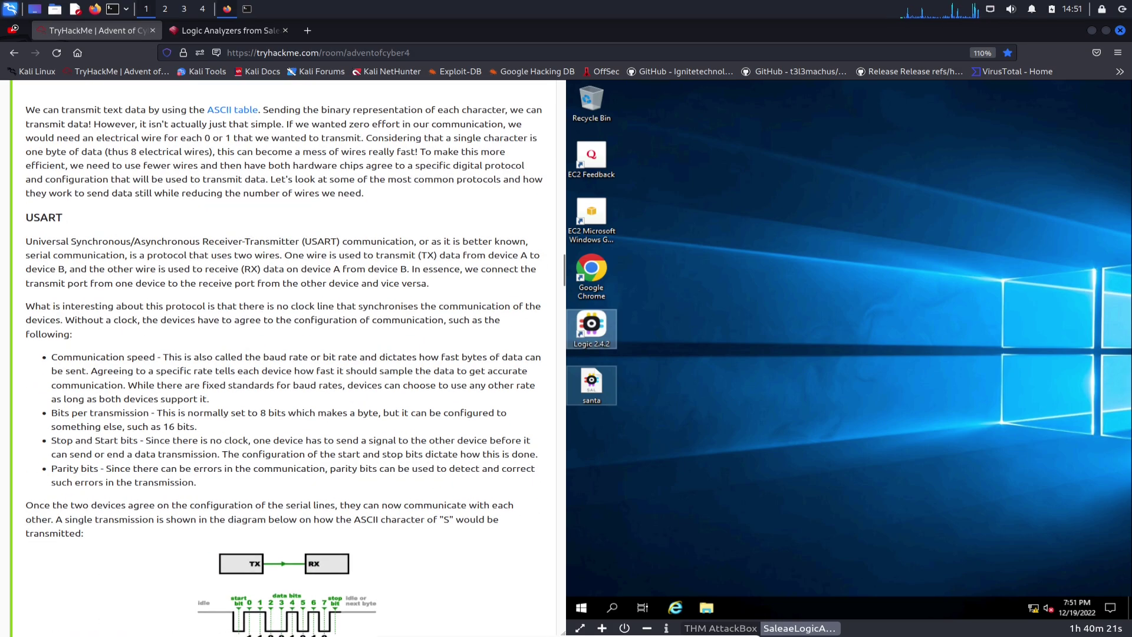
{"action": "scroll", "coordinate": [282, 358], "scroll_direction": "down", "scroll_amount": 7}
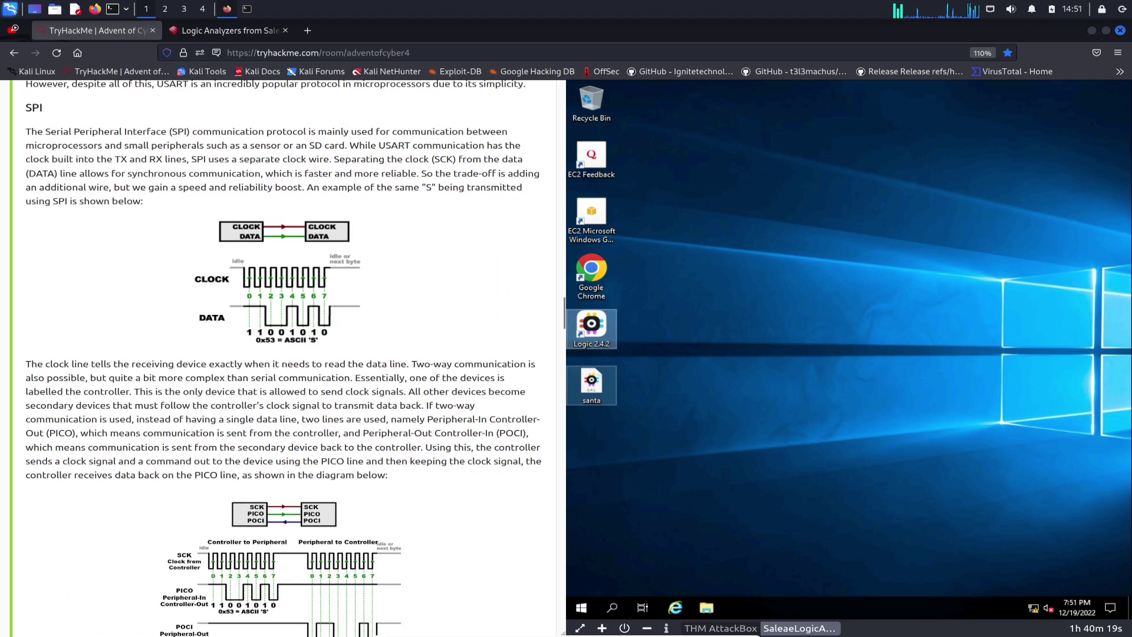
{"action": "scroll", "coordinate": [264, 453], "scroll_direction": "down", "scroll_amount": 18}
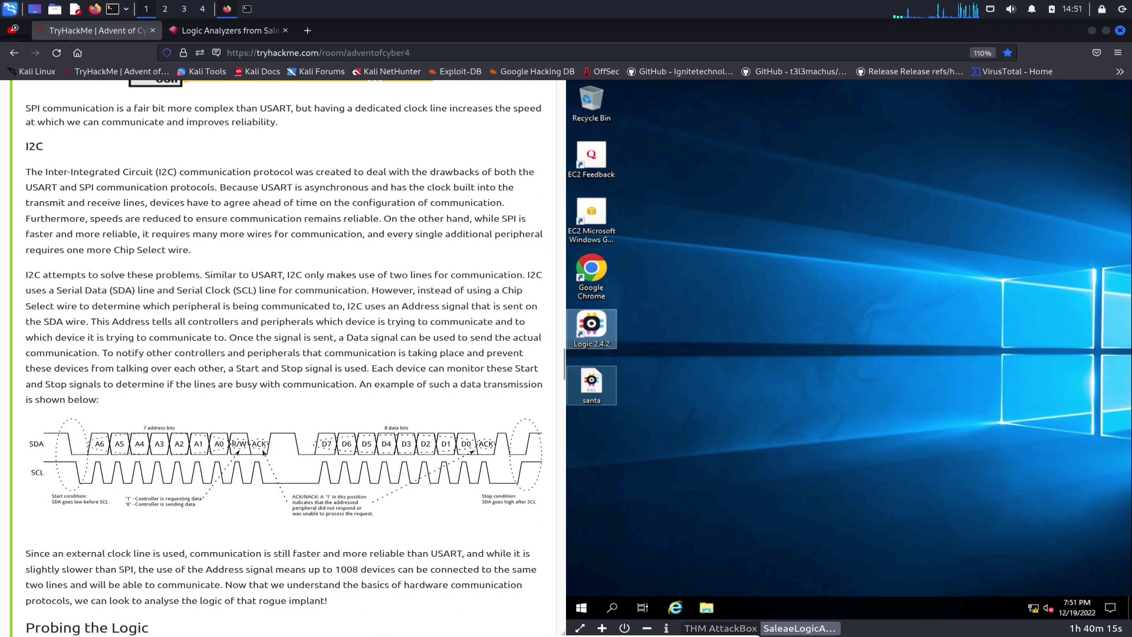
{"action": "scroll", "coordinate": [264, 453], "scroll_direction": "down", "scroll_amount": 9}
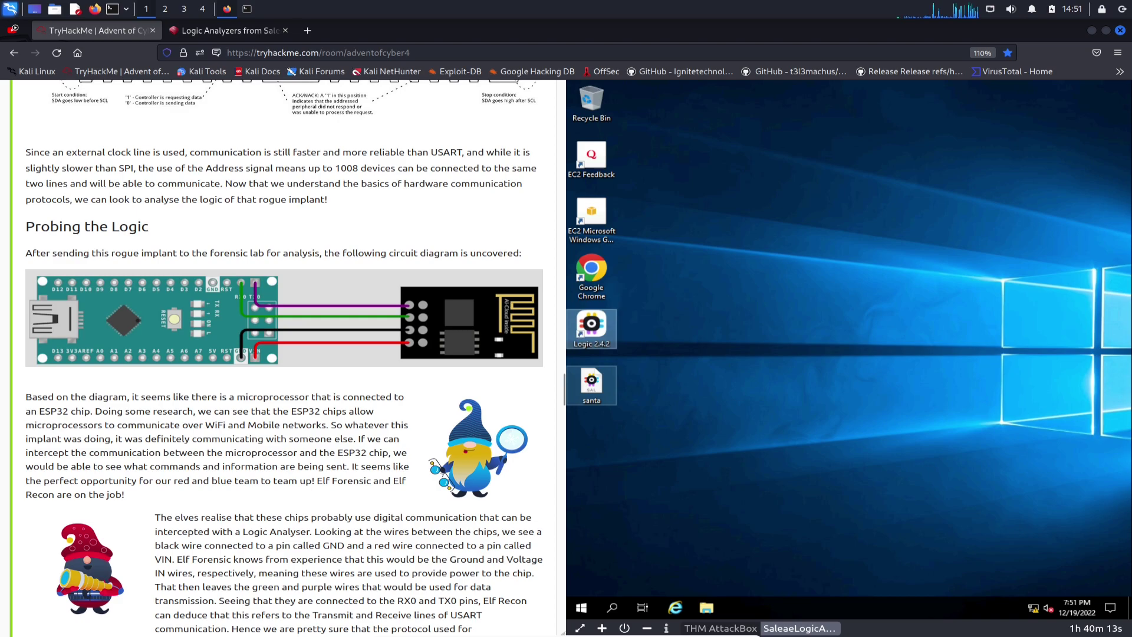
{"action": "scroll", "coordinate": [284, 358], "scroll_direction": "down", "scroll_amount": 8}
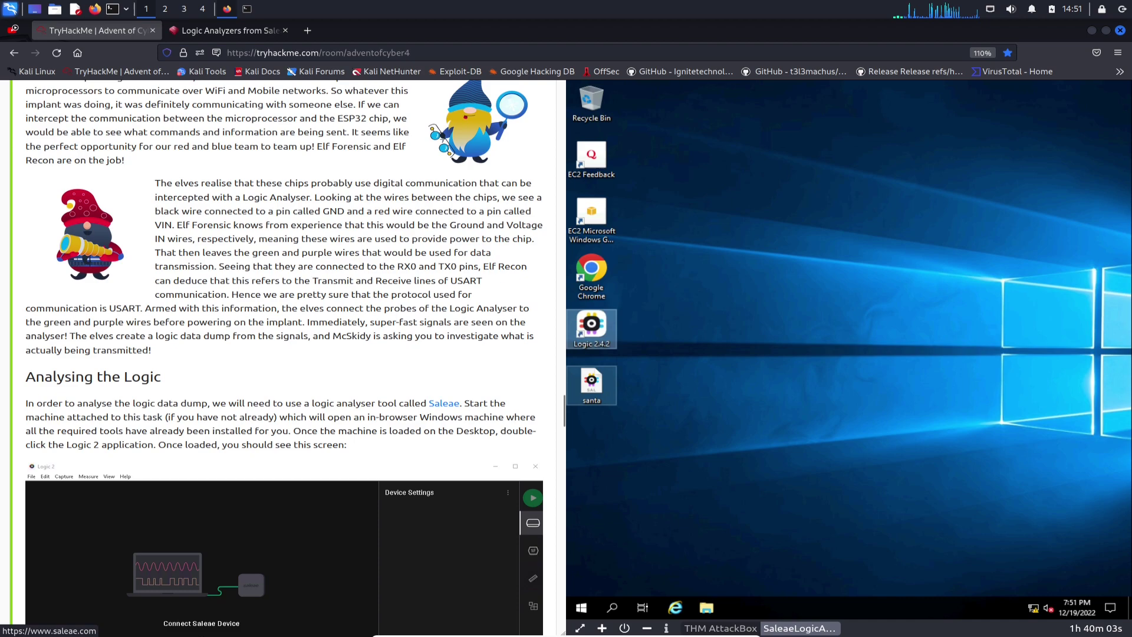
{"action": "left_click", "coordinate": [592, 325]}
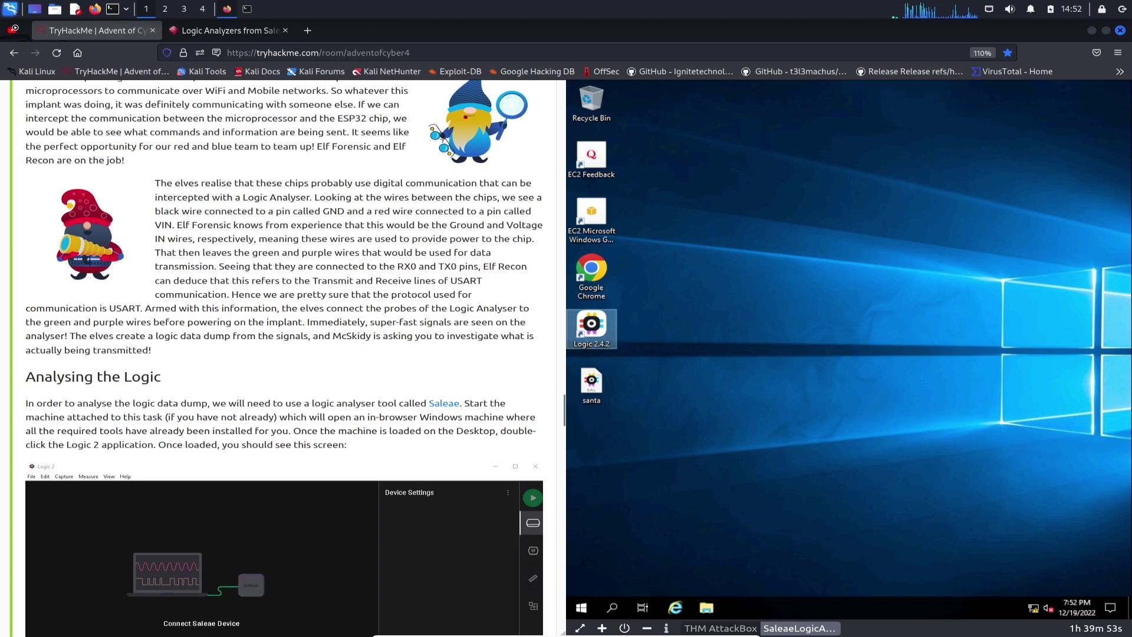
Wait for Logic 2 to load its Connect Saleae Device / Open a capture start screen.
{"action": "scroll", "coordinate": [284, 354], "scroll_direction": "down", "scroll_amount": 2}
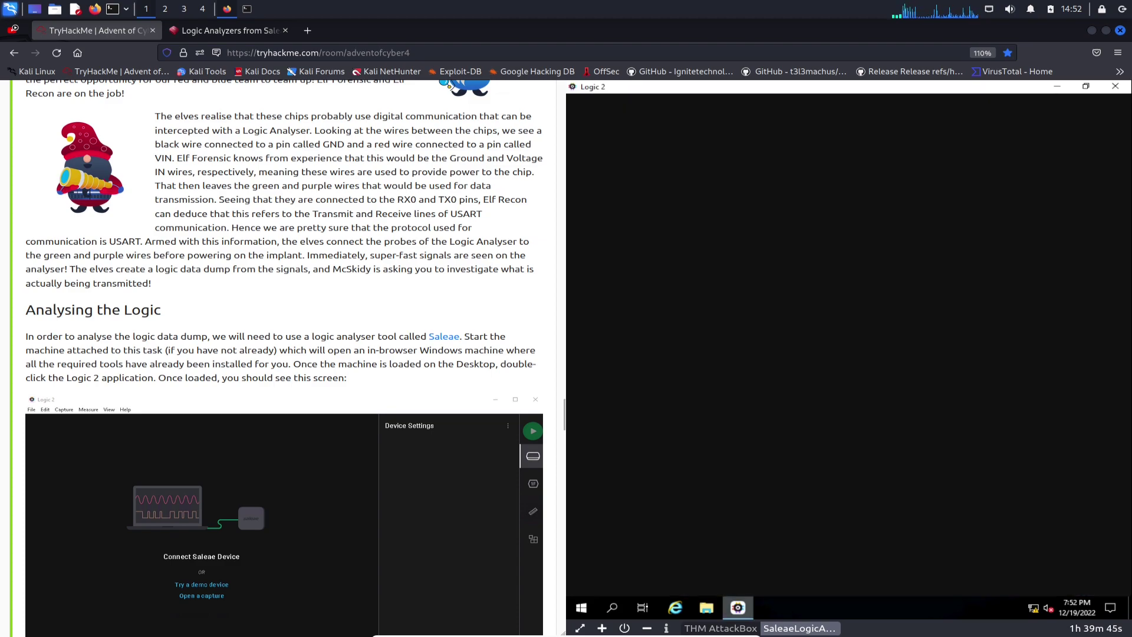
{"action": "mouse_move", "coordinate": [738, 607]}
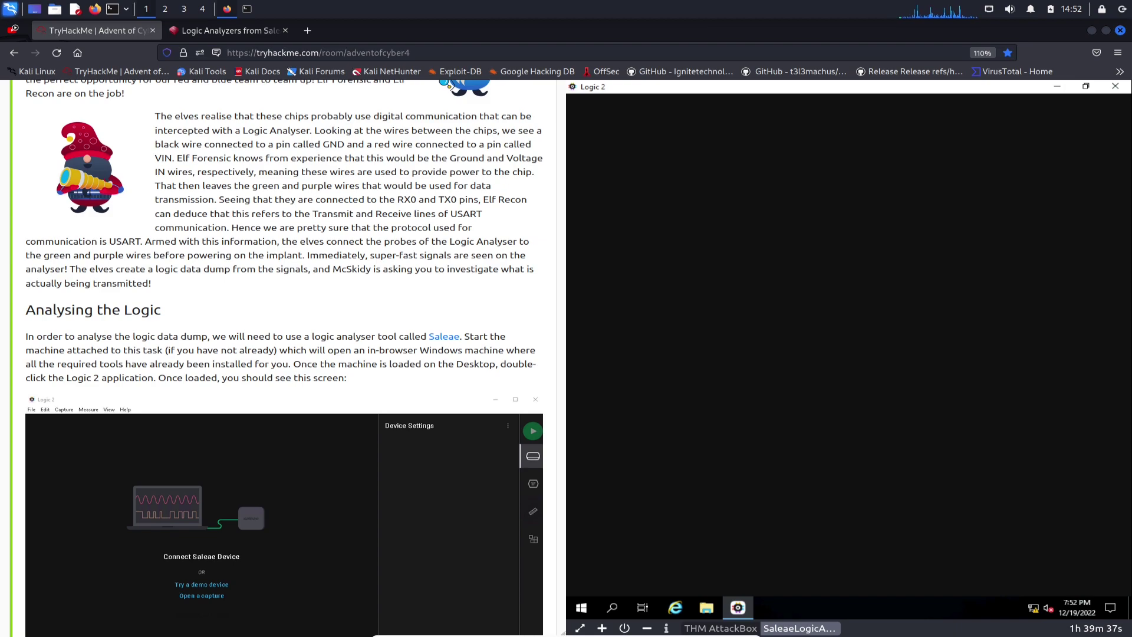
{"action": "scroll", "coordinate": [283, 354], "scroll_direction": "down", "scroll_amount": 5}
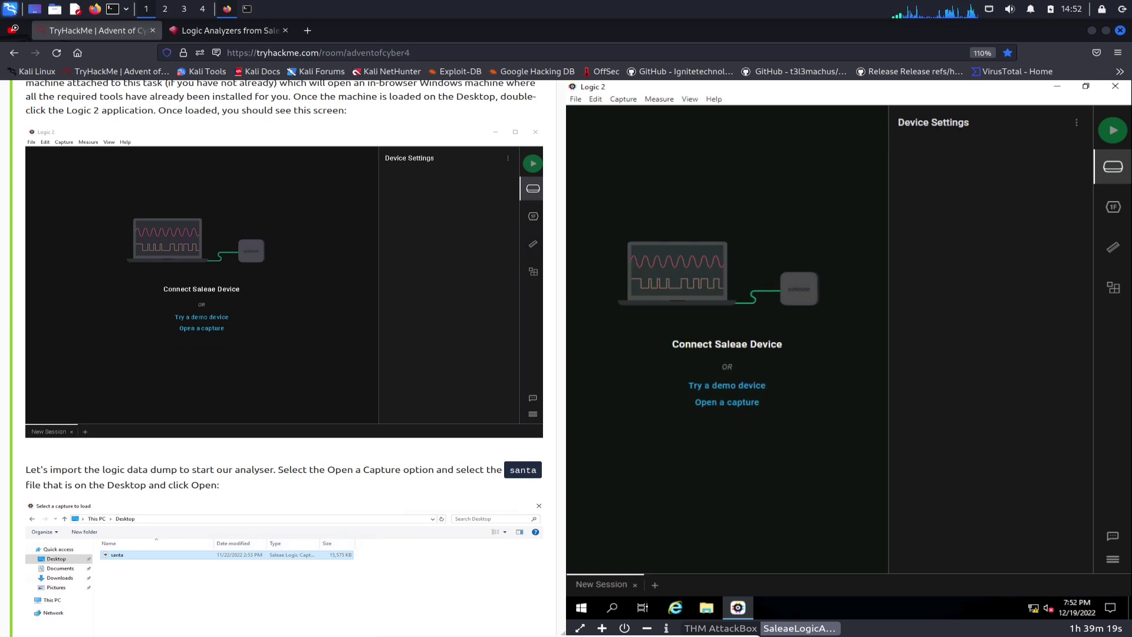
Open the 'santa' capture from the Desktop via File > Open Capture.
{"action": "key", "text": "alt+f"}
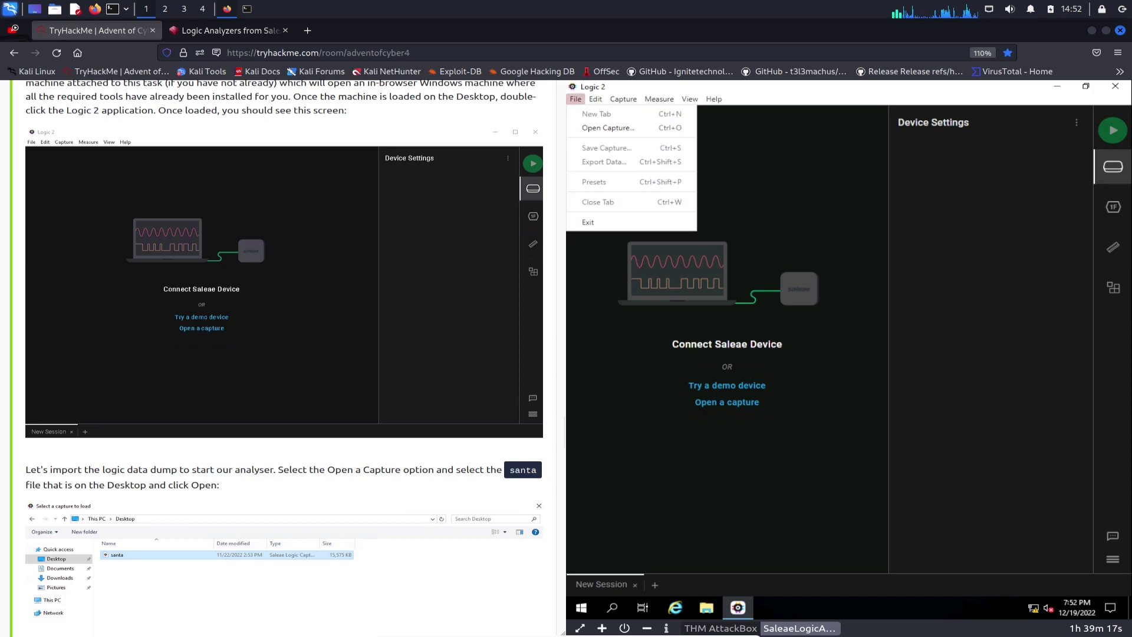
{"action": "key", "text": "Down"}
{"action": "key", "text": "Return"}
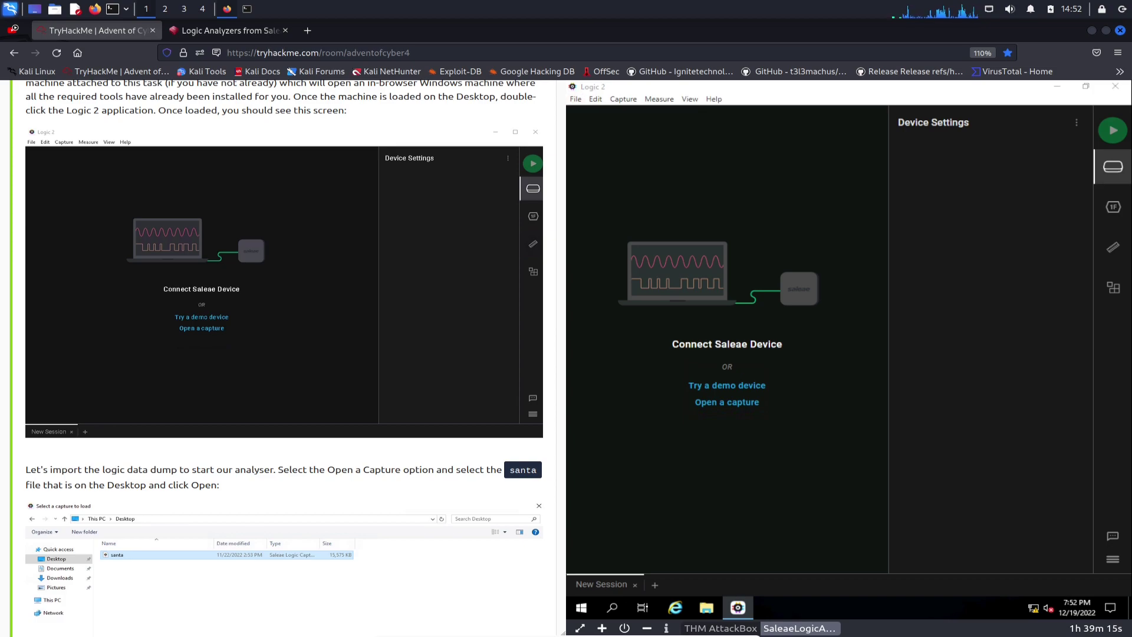
{"action": "scroll", "coordinate": [283, 354], "scroll_direction": "down", "scroll_amount": 3}
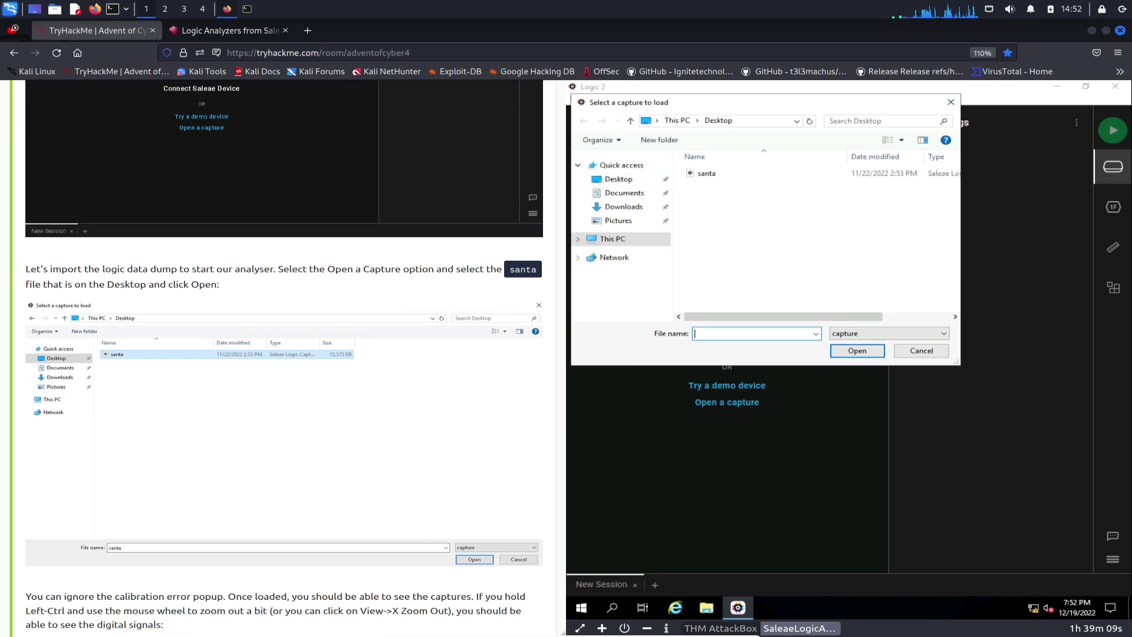
{"action": "double_click", "coordinate": [706, 173]}
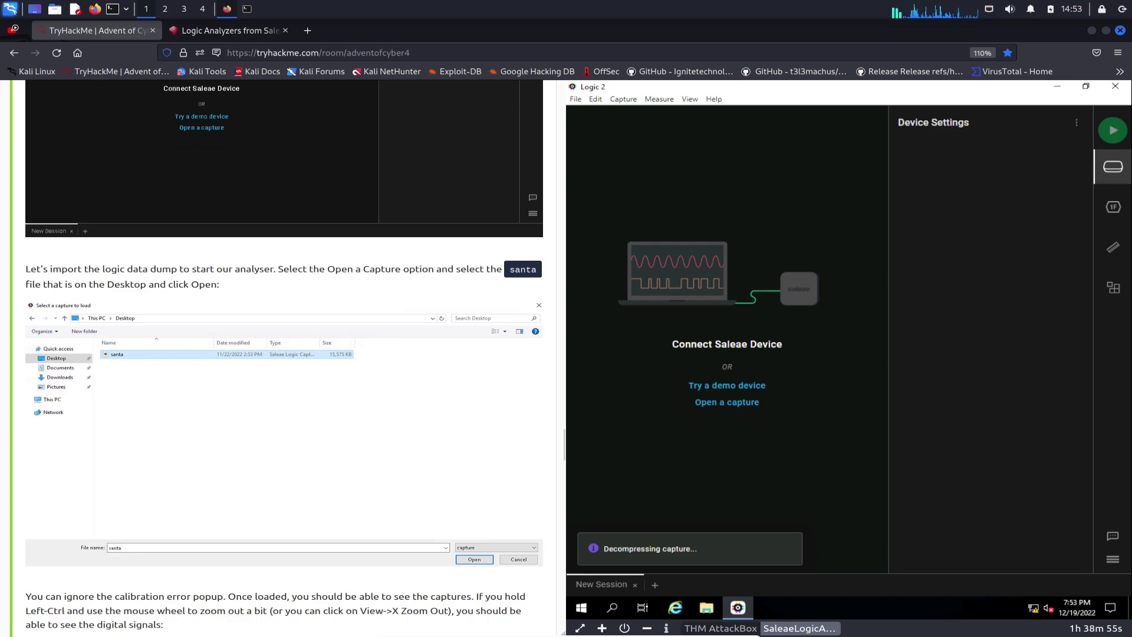
Let the santa capture finish decompressing despite the Device Calibration Error popup.
{"action": "scroll", "coordinate": [283, 354], "scroll_direction": "down", "scroll_amount": 5}
{"action": "scroll", "coordinate": [283, 353], "scroll_direction": "down", "scroll_amount": 3}
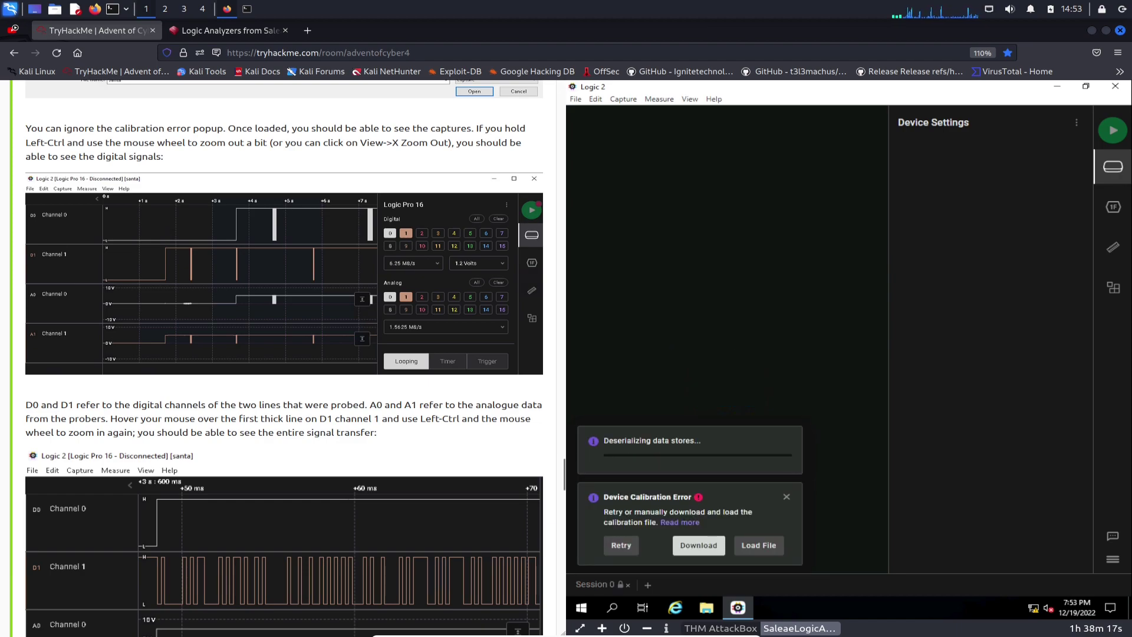
{"action": "scroll", "coordinate": [283, 354], "scroll_direction": "up", "scroll_amount": 2}
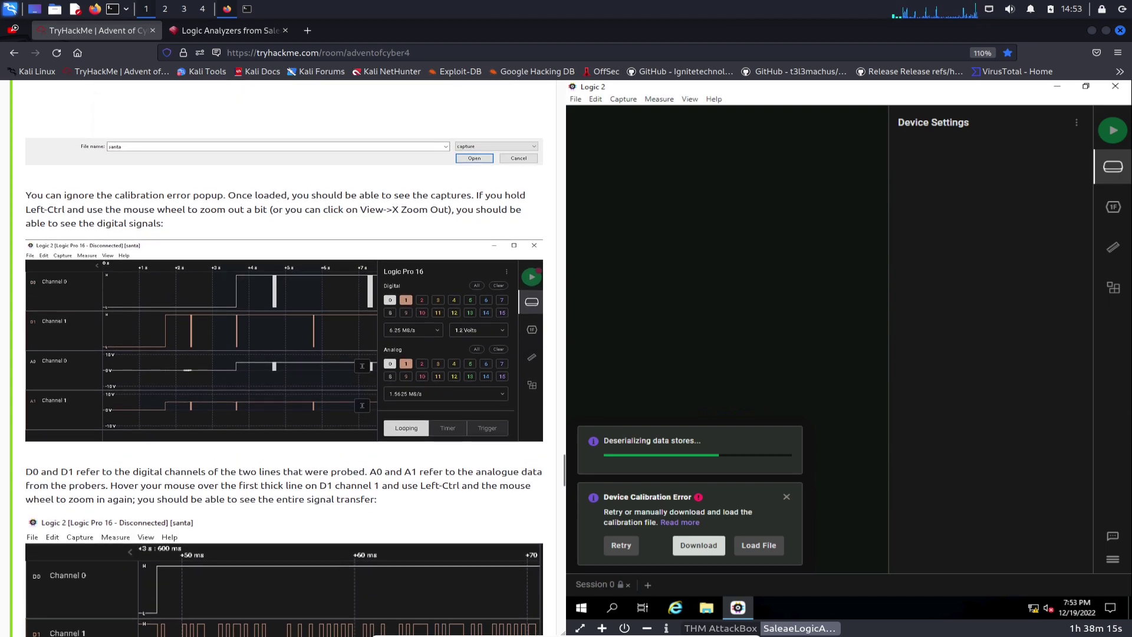
{"action": "left_click_drag", "start_coordinate": [25, 196], "coordinate": [242, 195]}
{"action": "left_click", "coordinate": [242, 195]}
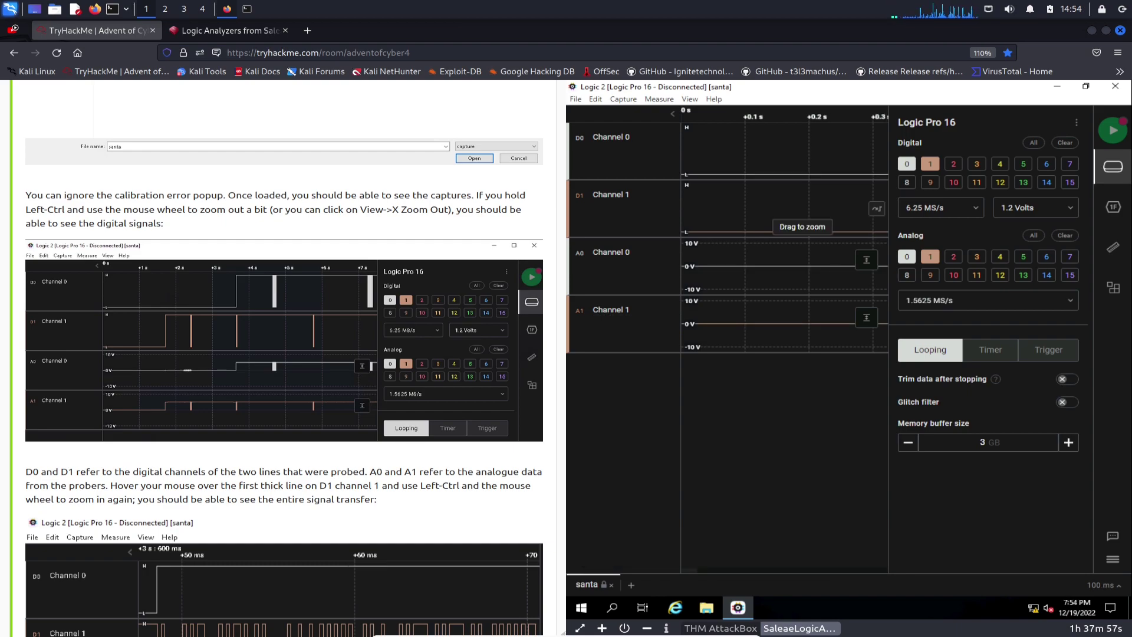
Zoom the timeline until the roughly 20 s of pulses on D0, D1, A0 and A1 fits on screen.
{"action": "scroll", "coordinate": [802, 213], "scroll_direction": "up", "scroll_amount": 10}
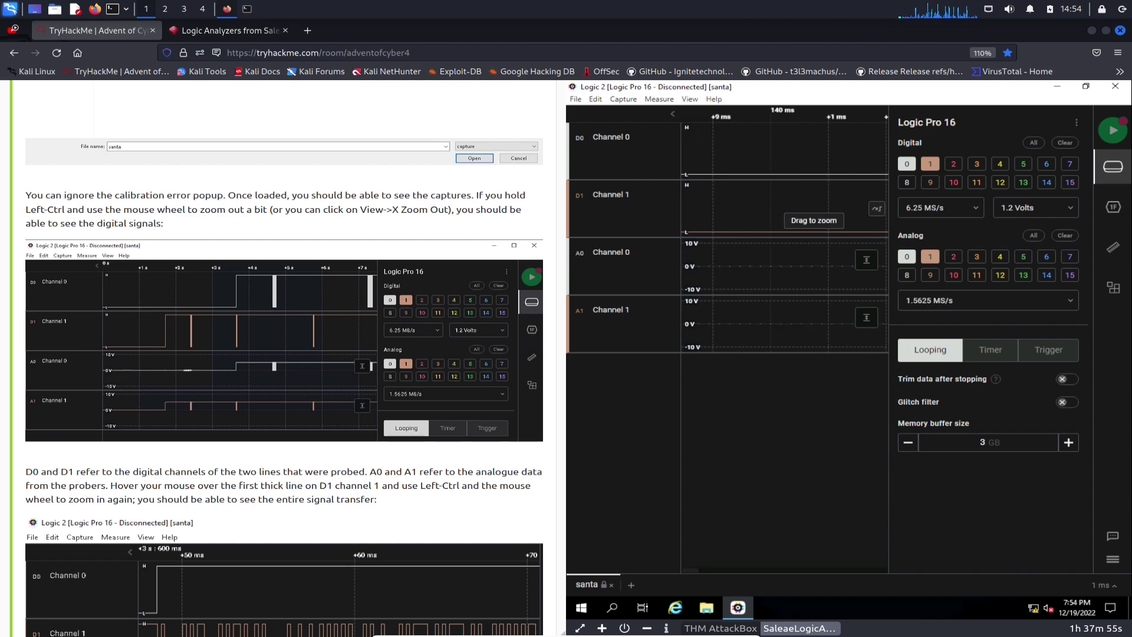
{"action": "scroll", "coordinate": [788, 204], "scroll_direction": "up", "scroll_amount": 5}
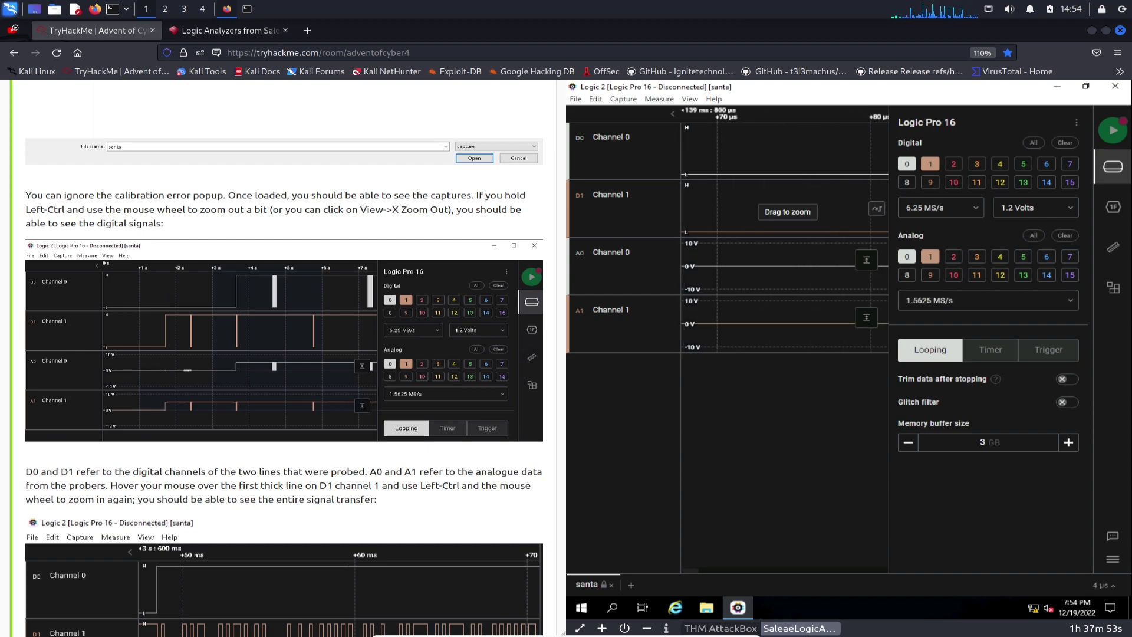
{"action": "scroll", "coordinate": [788, 204], "scroll_direction": "down", "scroll_amount": 15}
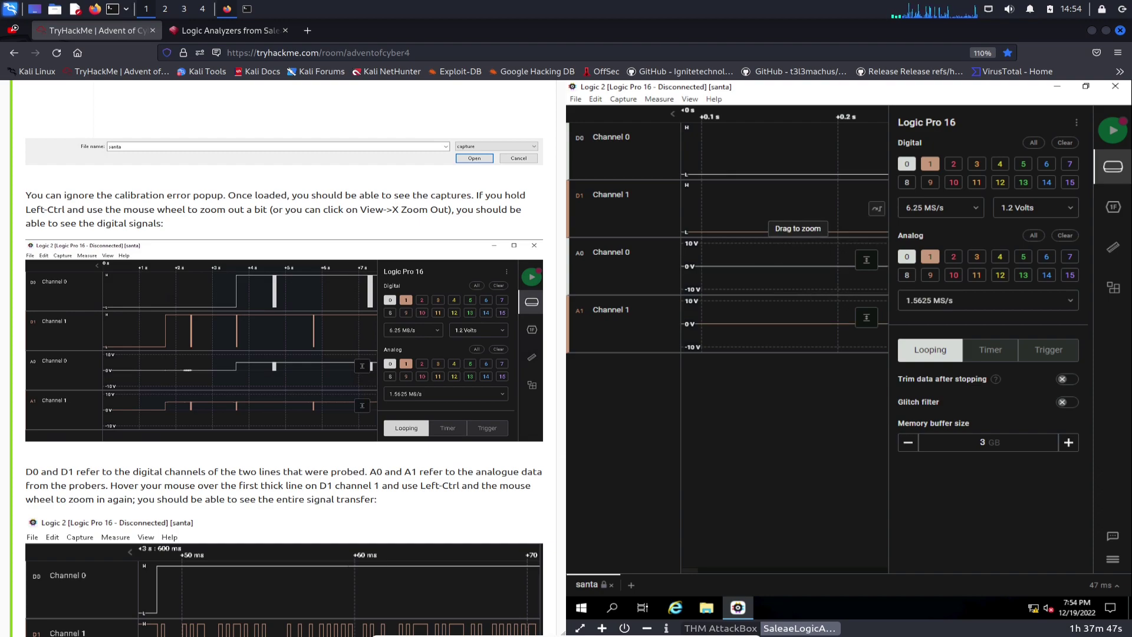
{"action": "scroll", "coordinate": [799, 218], "scroll_direction": "up", "scroll_amount": 10}
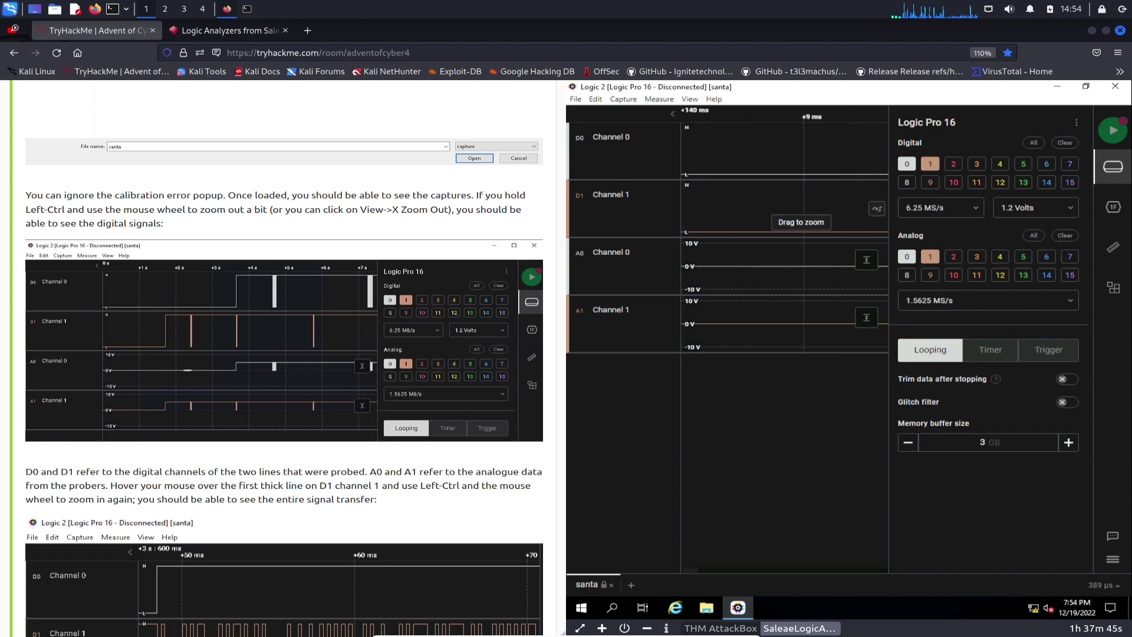
{"action": "scroll", "coordinate": [799, 218], "scroll_direction": "up", "scroll_amount": 10}
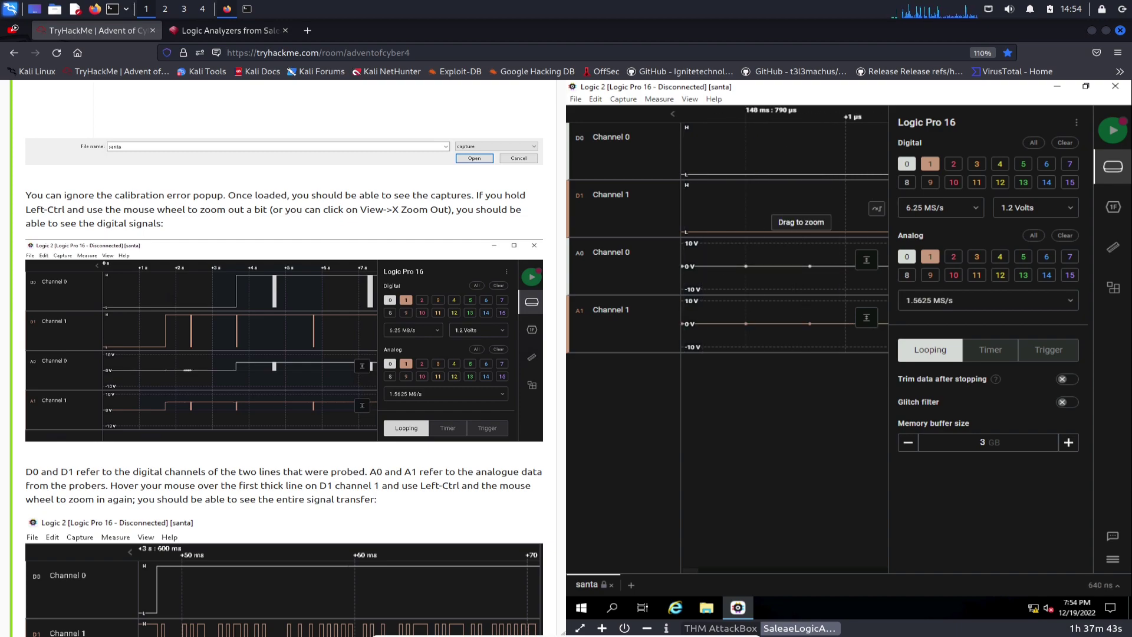
{"action": "scroll", "coordinate": [799, 218], "scroll_direction": "down", "scroll_amount": 20}
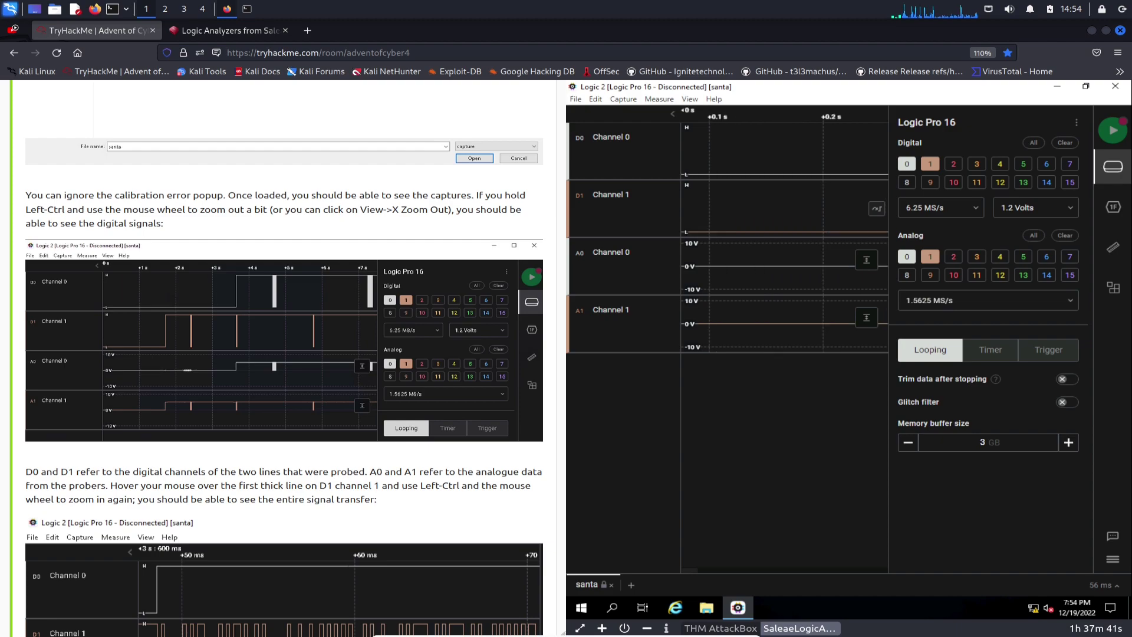
{"action": "scroll", "coordinate": [772, 200], "scroll_direction": "down", "scroll_amount": 1}
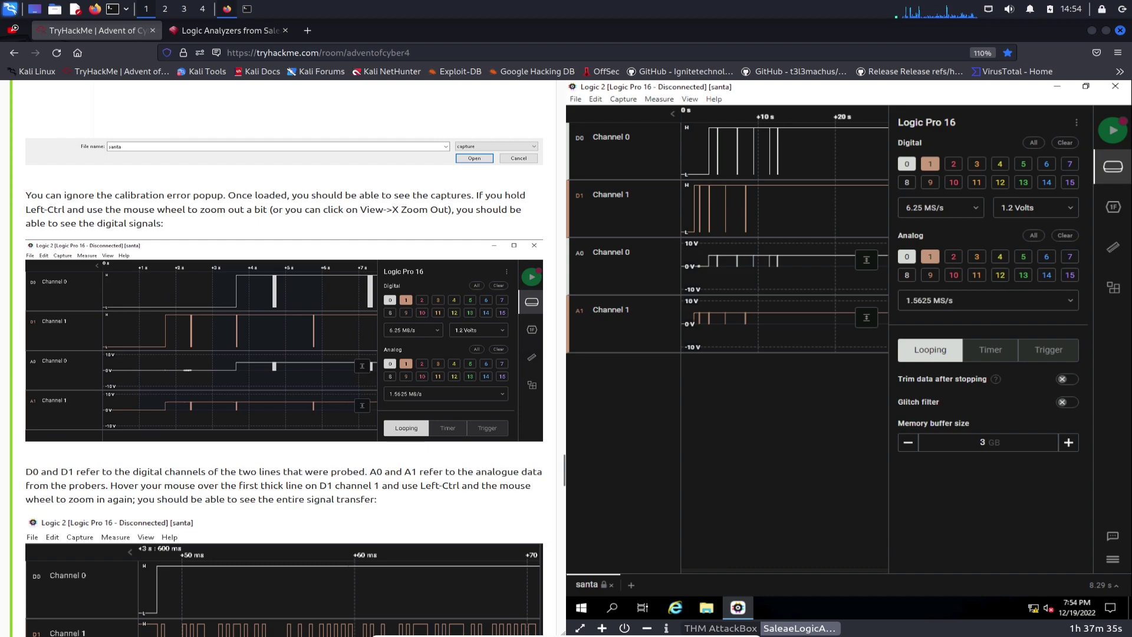
{"action": "scroll", "coordinate": [284, 358], "scroll_direction": "down", "scroll_amount": 4}
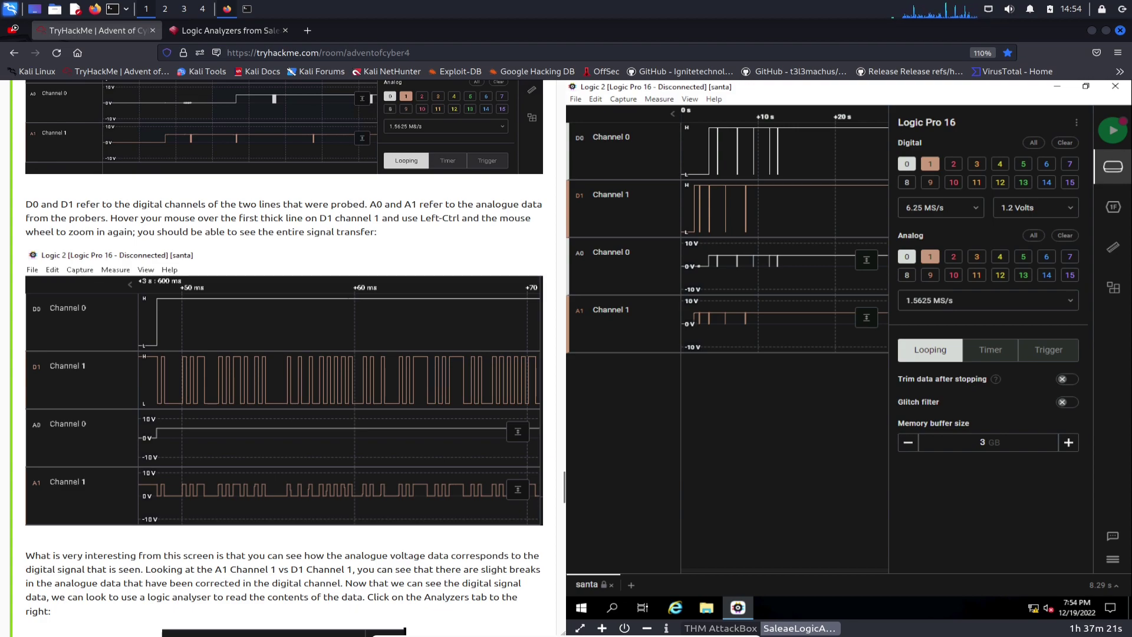
Scroll the TryHackMe page to the Analyzers screenshot and Async Serial configuration image.
{"action": "scroll", "coordinate": [284, 358], "scroll_direction": "down", "scroll_amount": 5}
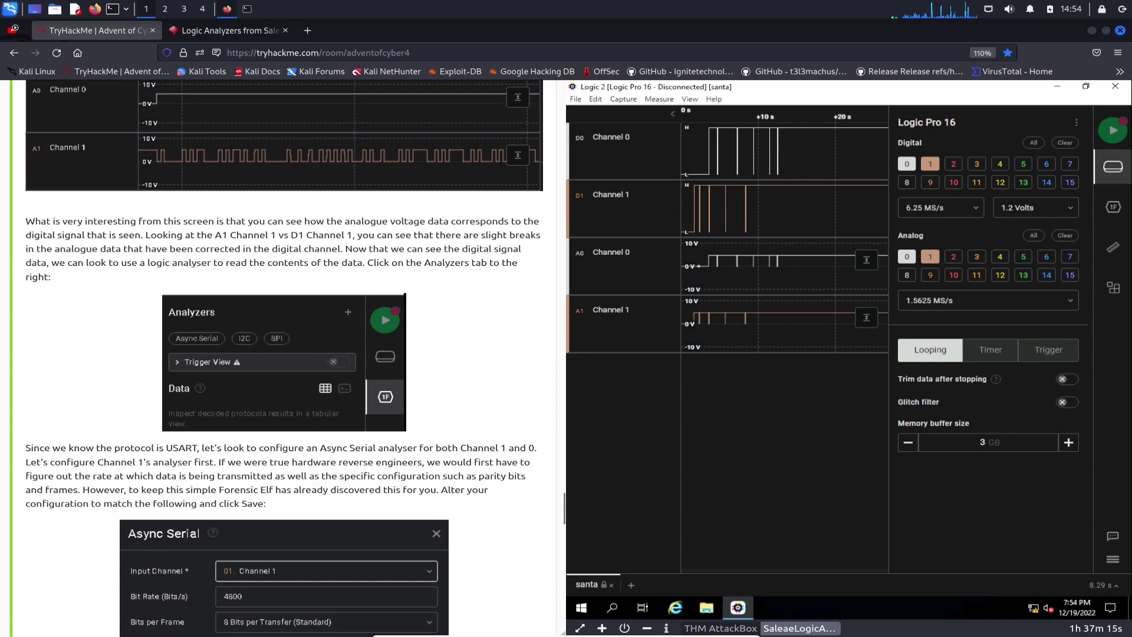
{"action": "scroll", "coordinate": [283, 359], "scroll_direction": "down", "scroll_amount": 1}
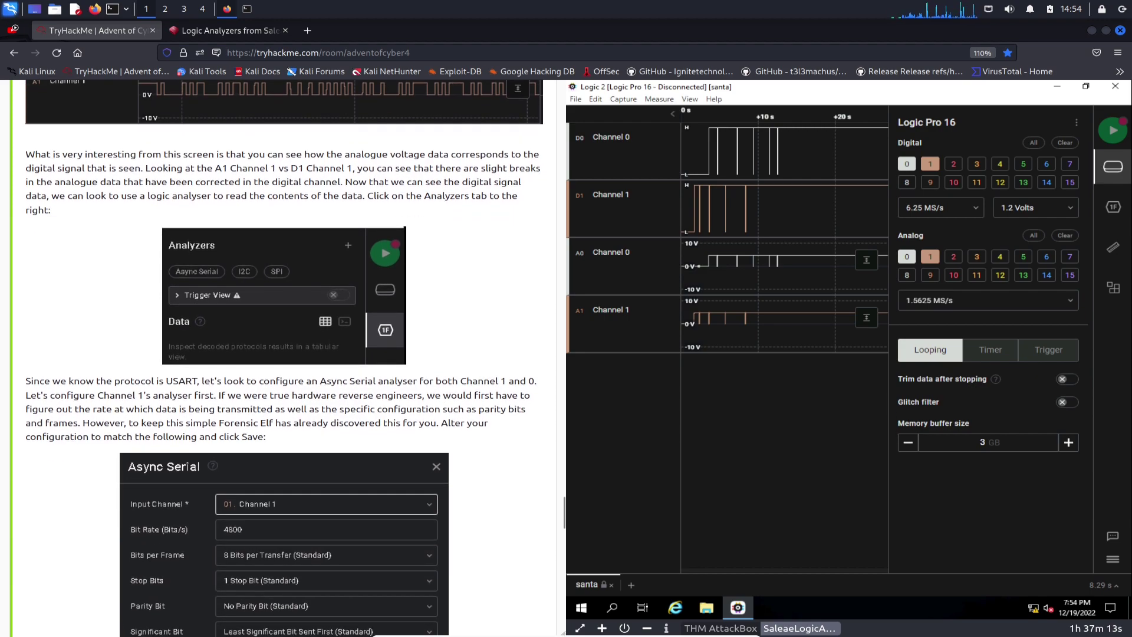
{"action": "scroll", "coordinate": [284, 358], "scroll_direction": "down", "scroll_amount": 2}
{"action": "scroll", "coordinate": [283, 358], "scroll_direction": "up", "scroll_amount": 2}
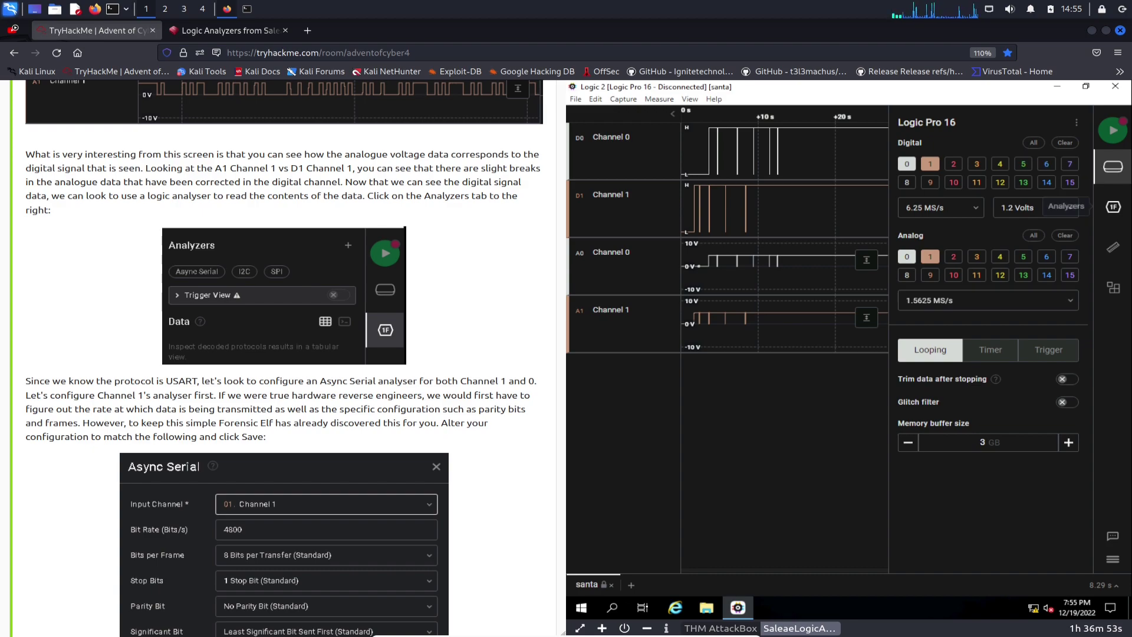
Open the Analyzers panel and expand Trigger View, finding no analyzer to select yet.
{"action": "left_click", "coordinate": [1113, 207]}
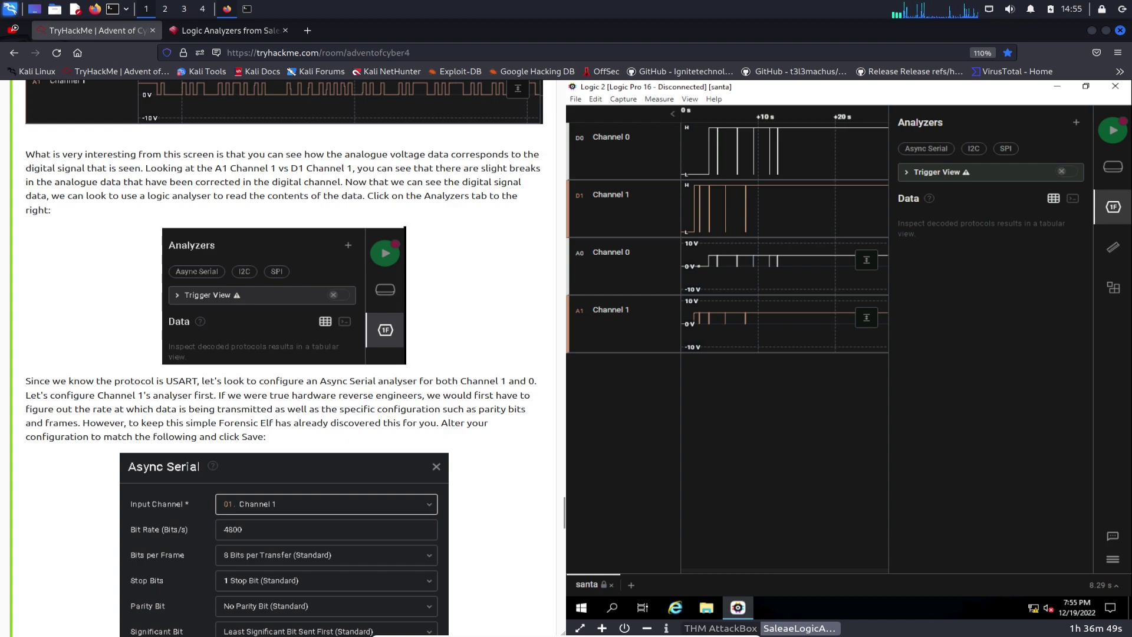
{"action": "left_click", "coordinate": [937, 172]}
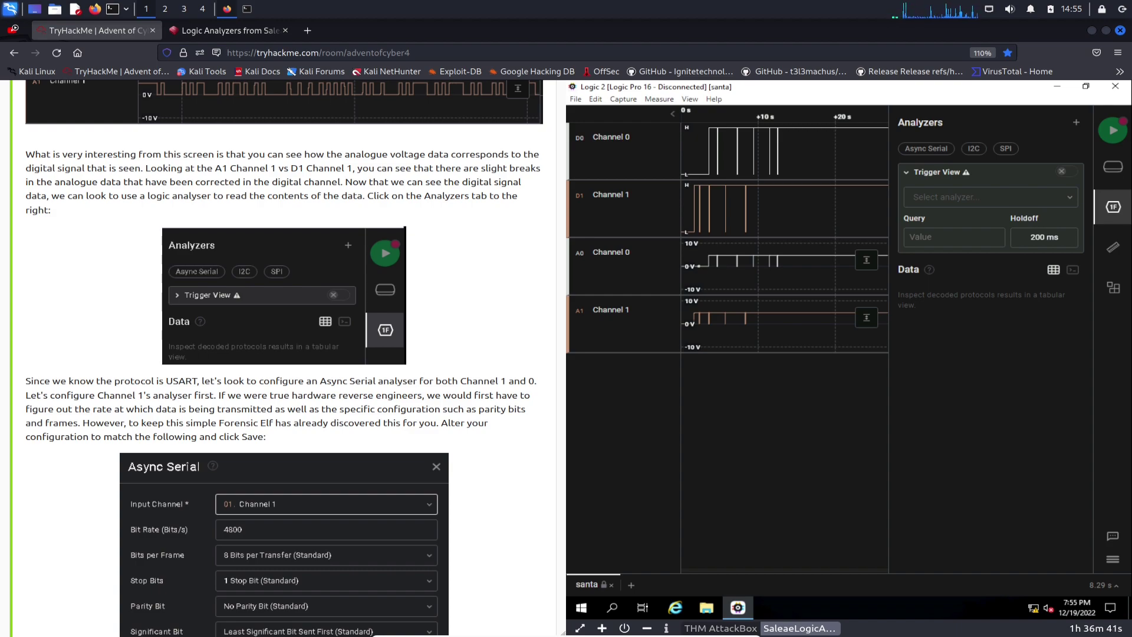
{"action": "left_click", "coordinate": [991, 197]}
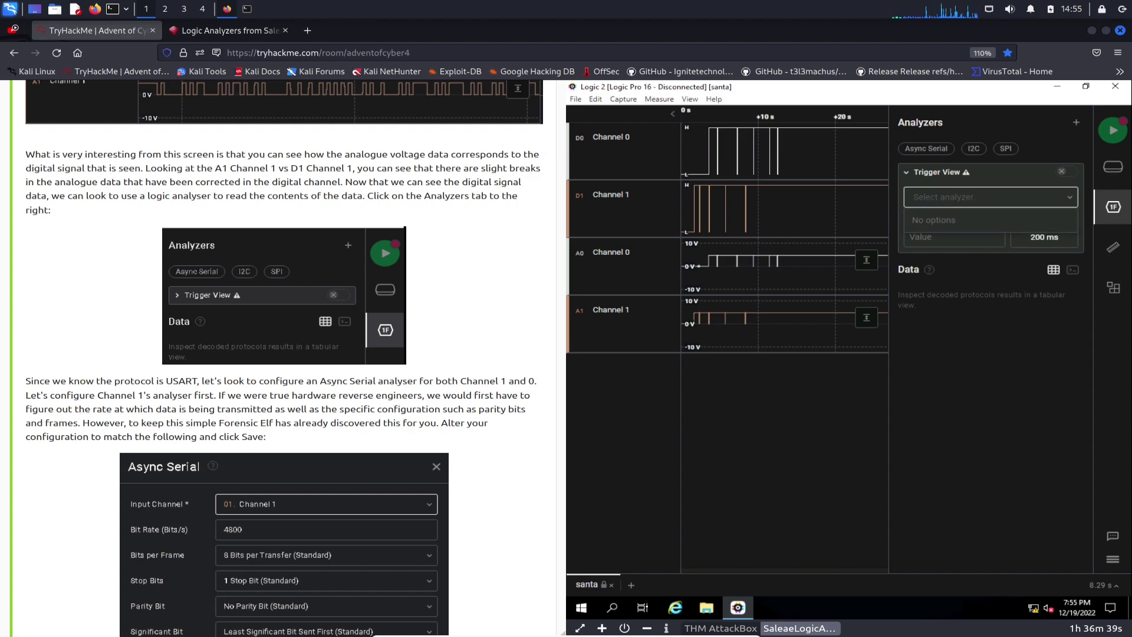
{"action": "key", "text": "Escape"}
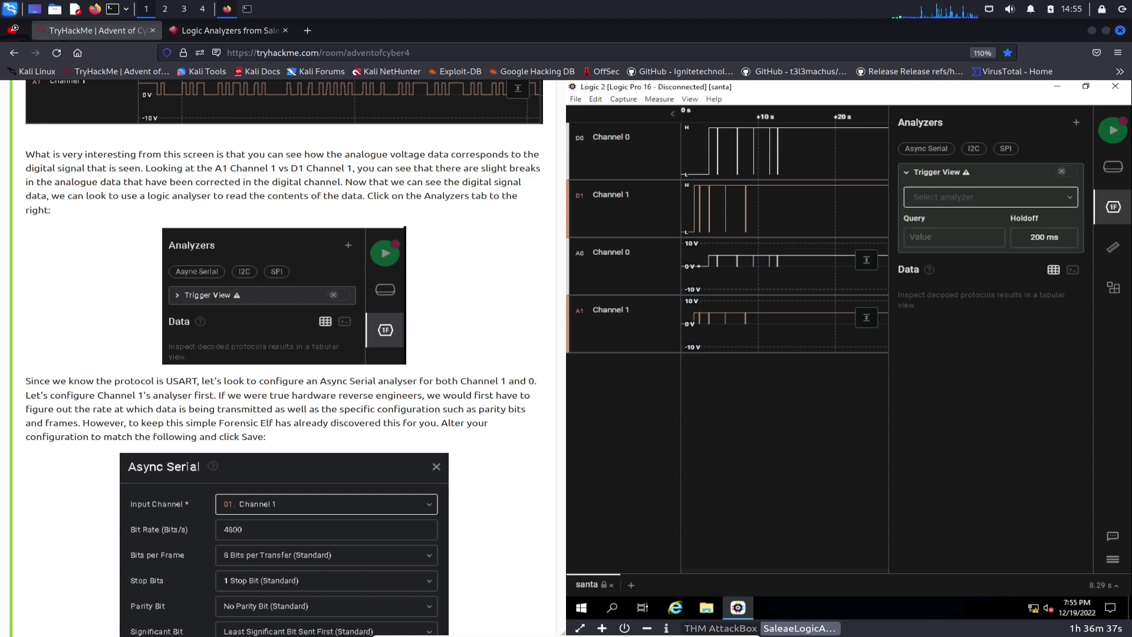
{"action": "scroll", "coordinate": [284, 358], "scroll_direction": "down", "scroll_amount": 4}
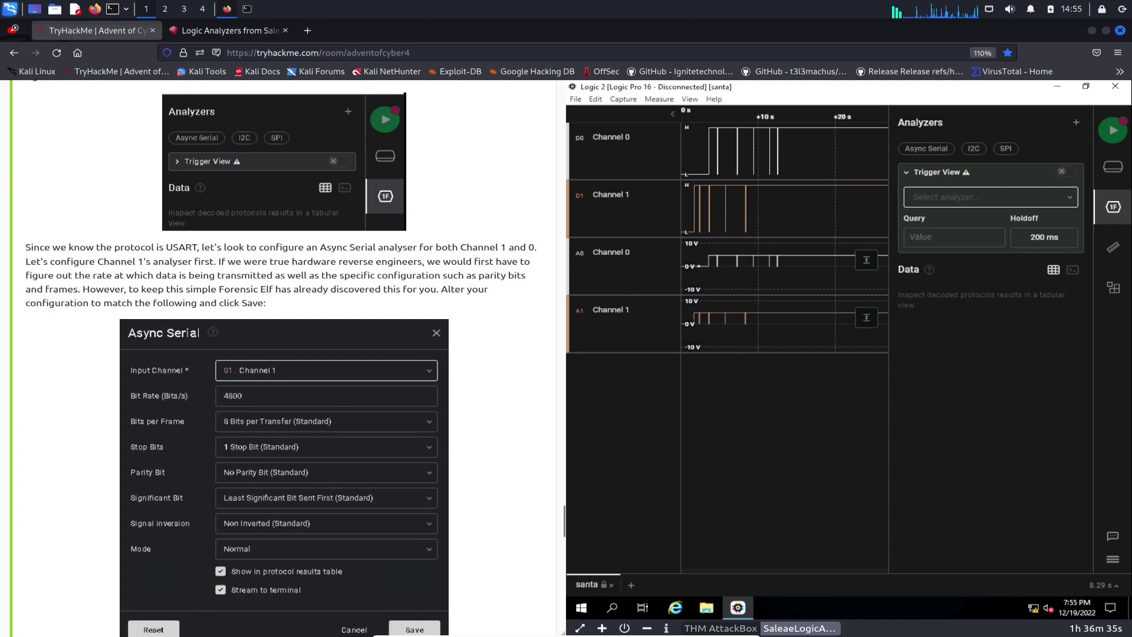
Add an Async Serial analyzer on 01. Channel 1 with bit rate 4800 and save it.
{"action": "left_click", "coordinate": [925, 148]}
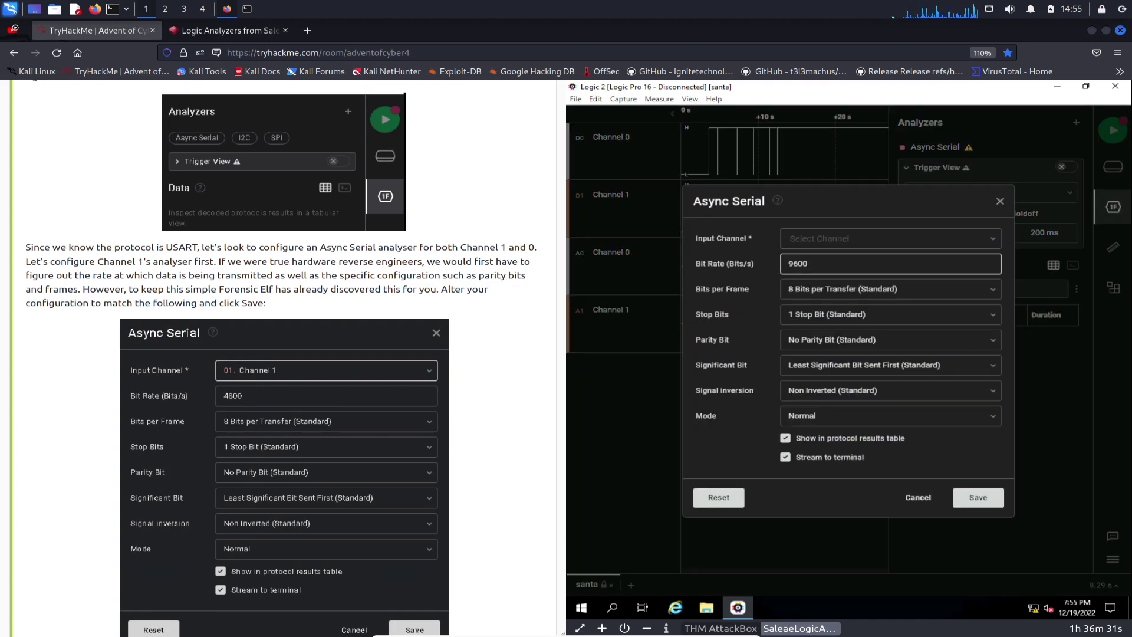
{"action": "left_click", "coordinate": [890, 239]}
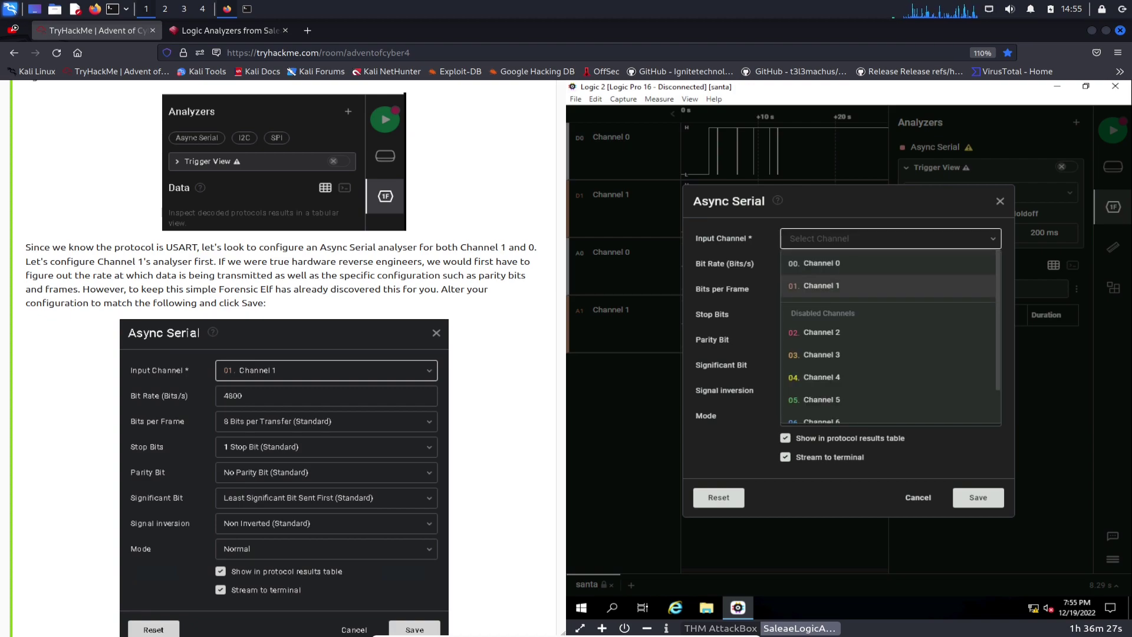
{"action": "left_click", "coordinate": [825, 286]}
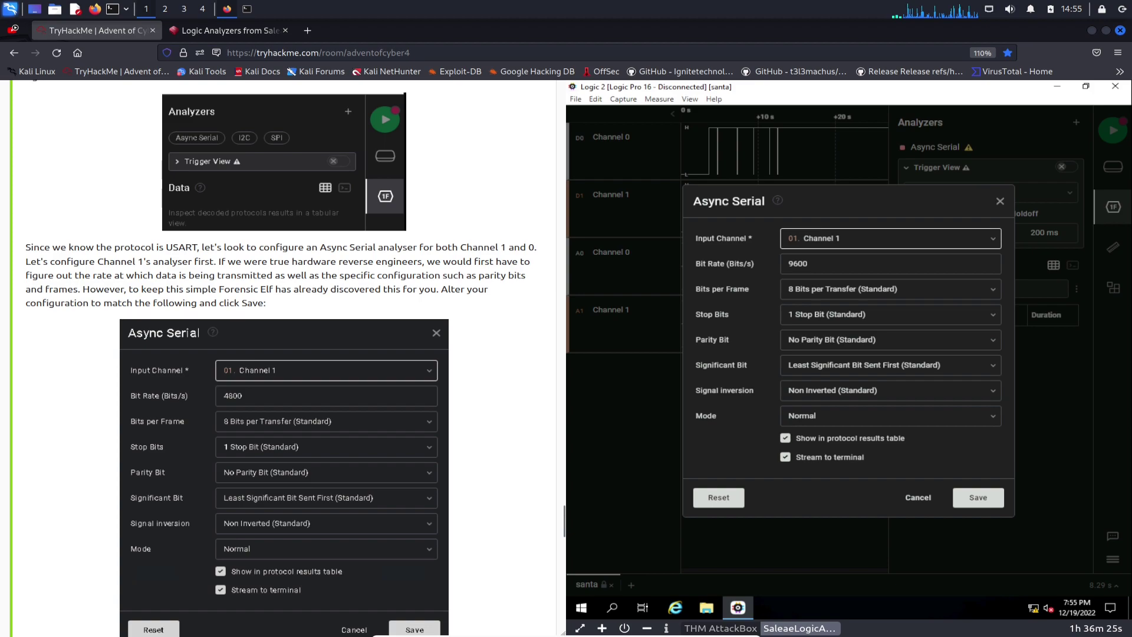
{"action": "double_click", "coordinate": [798, 264]}
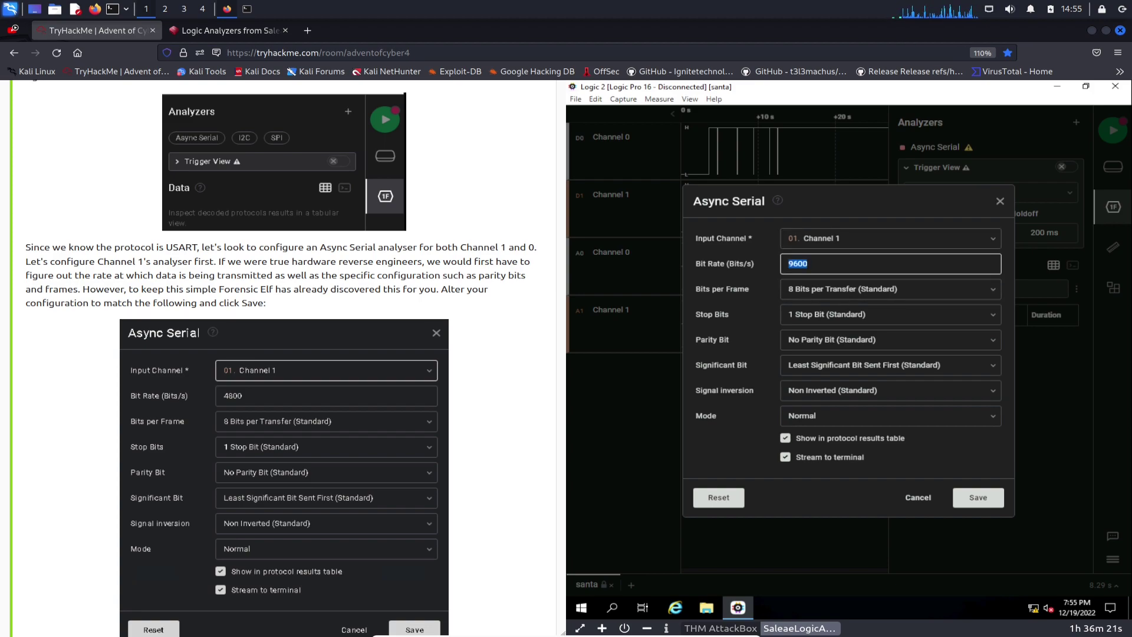
{"action": "type", "text": "4800"}
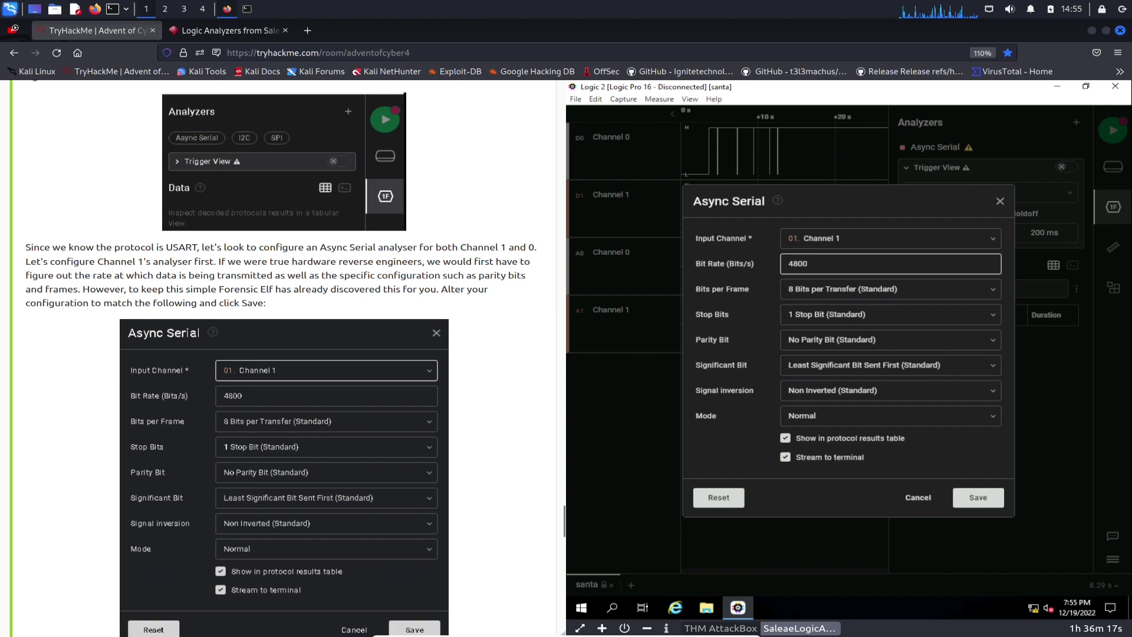
{"action": "scroll", "coordinate": [283, 354], "scroll_direction": "down", "scroll_amount": 3}
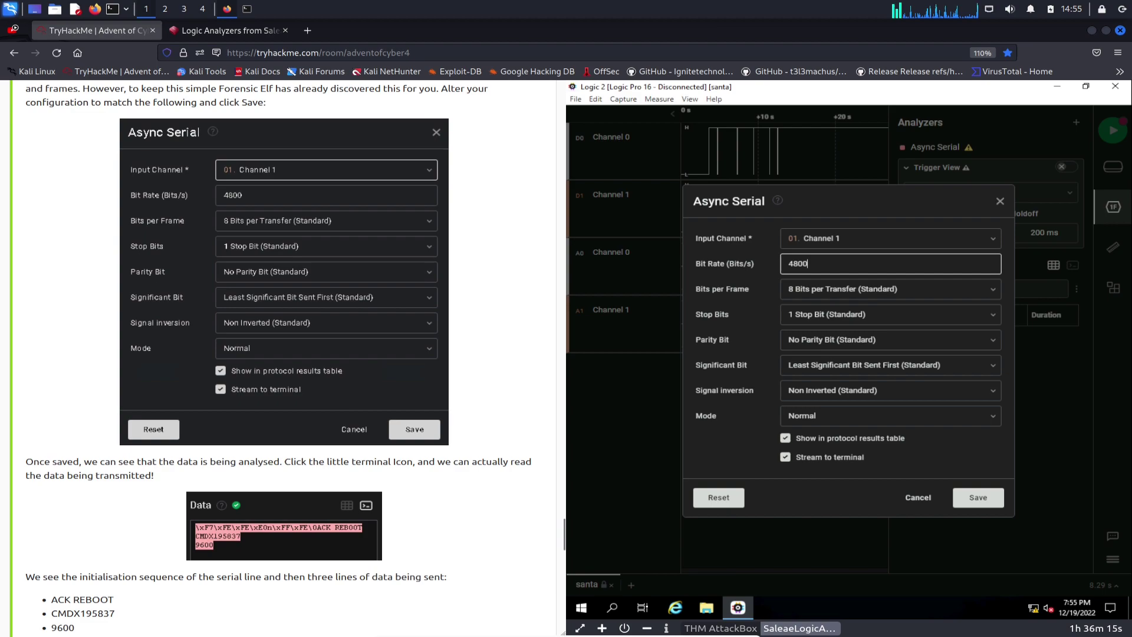
{"action": "left_click", "coordinate": [978, 497]}
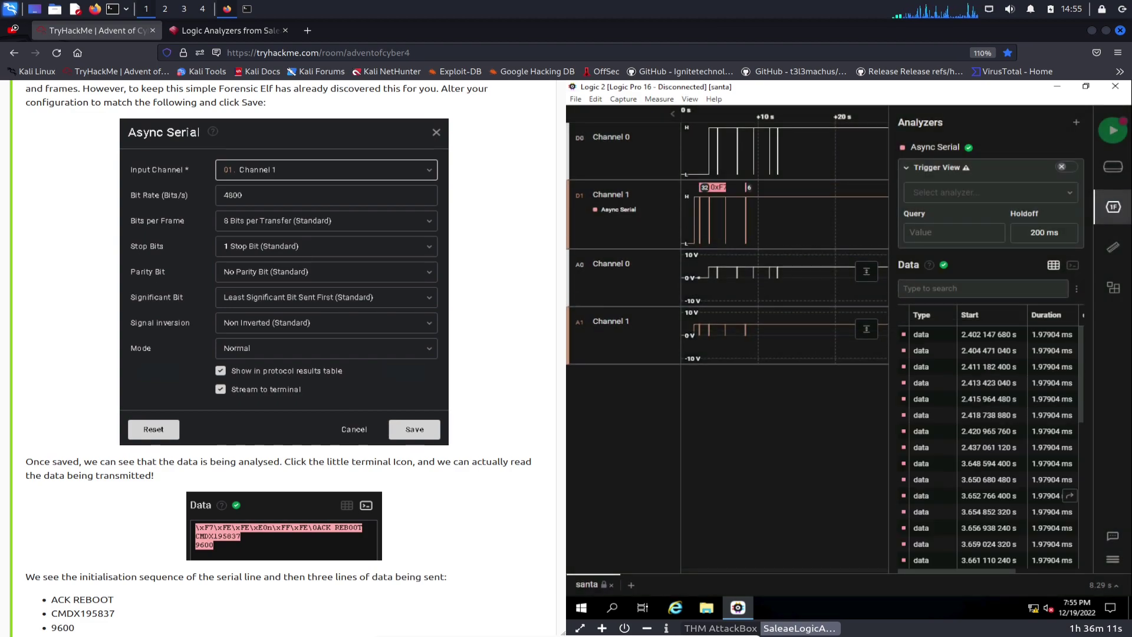
{"action": "scroll", "coordinate": [283, 354], "scroll_direction": "down", "scroll_amount": 1}
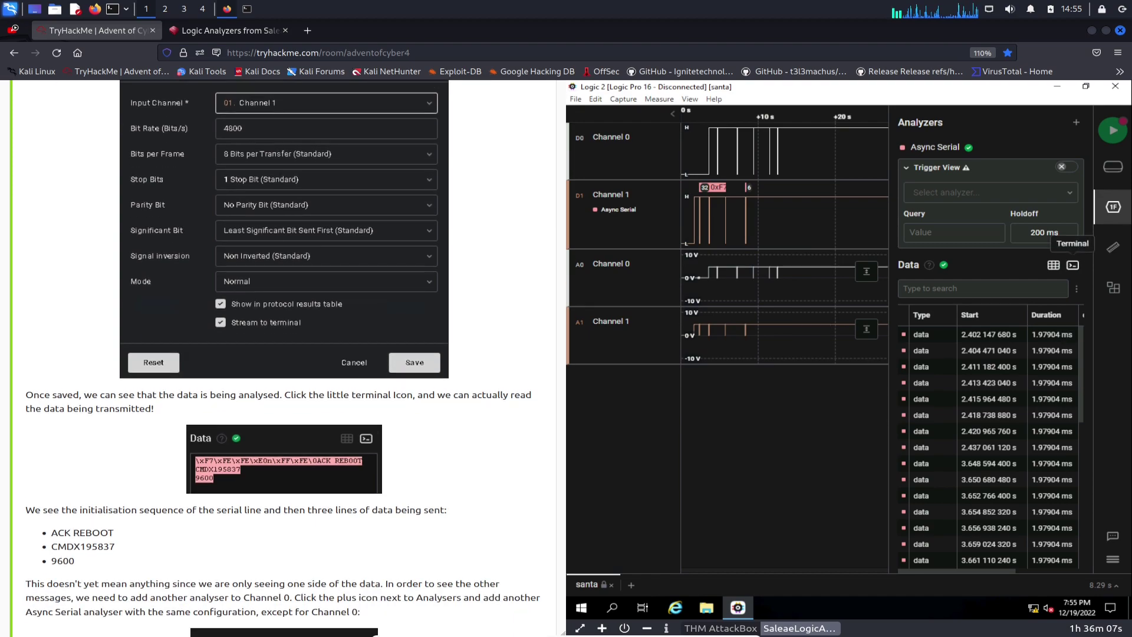
{"action": "mouse_move", "coordinate": [929, 265]}
Switch the Data panel to terminal view showing ACK REBOOT, CMDX195837 and 9600.
{"action": "left_click", "coordinate": [1072, 265]}
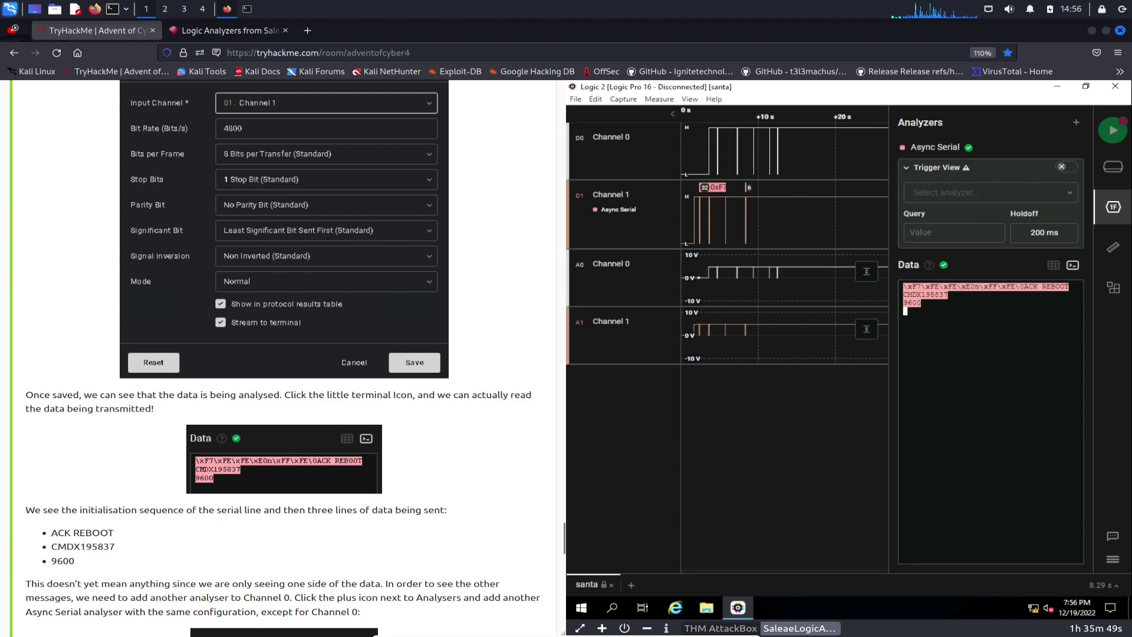
{"action": "scroll", "coordinate": [283, 354], "scroll_direction": "down", "scroll_amount": 5}
{"action": "left_click_drag", "start_coordinate": [75, 293], "coordinate": [51, 265]}
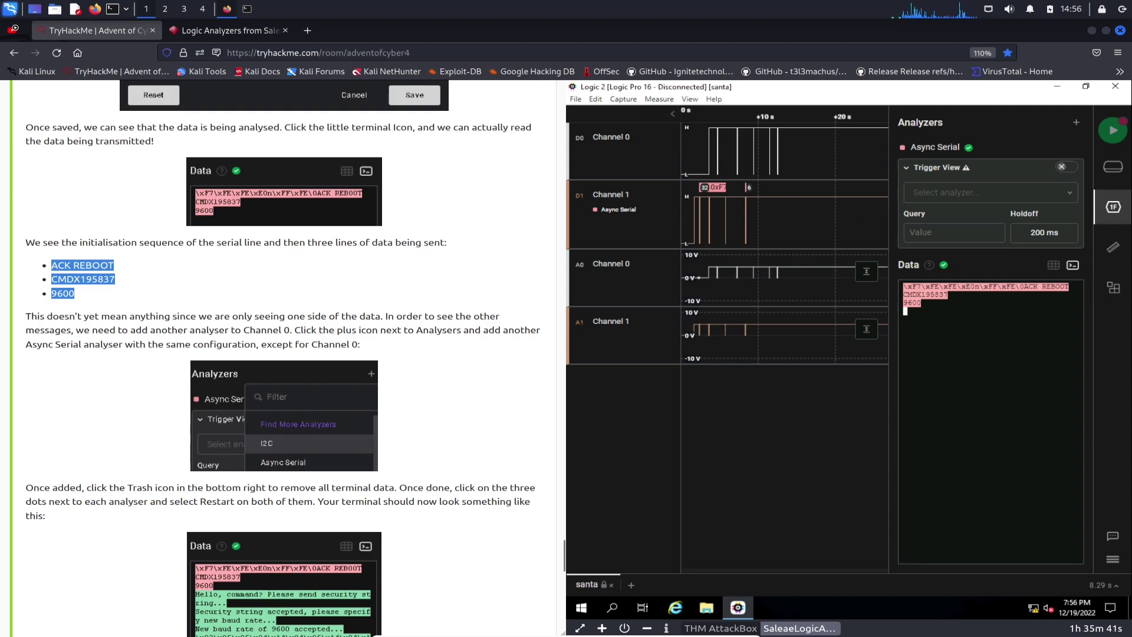
{"action": "left_click", "coordinate": [991, 472]}
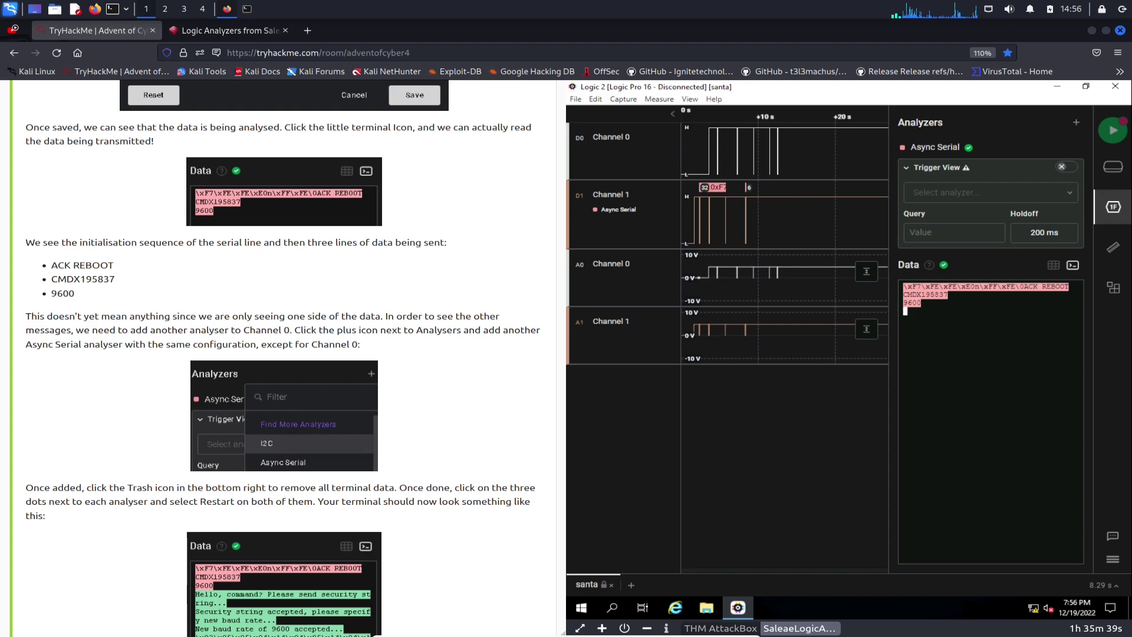
{"action": "mouse_move", "coordinate": [943, 150]}
Create Async Serial [1] from the Analyzers + list, its settings still Channel 1 at 4800.
{"action": "double_click", "coordinate": [935, 147]}
{"action": "left_click", "coordinate": [1076, 122]}
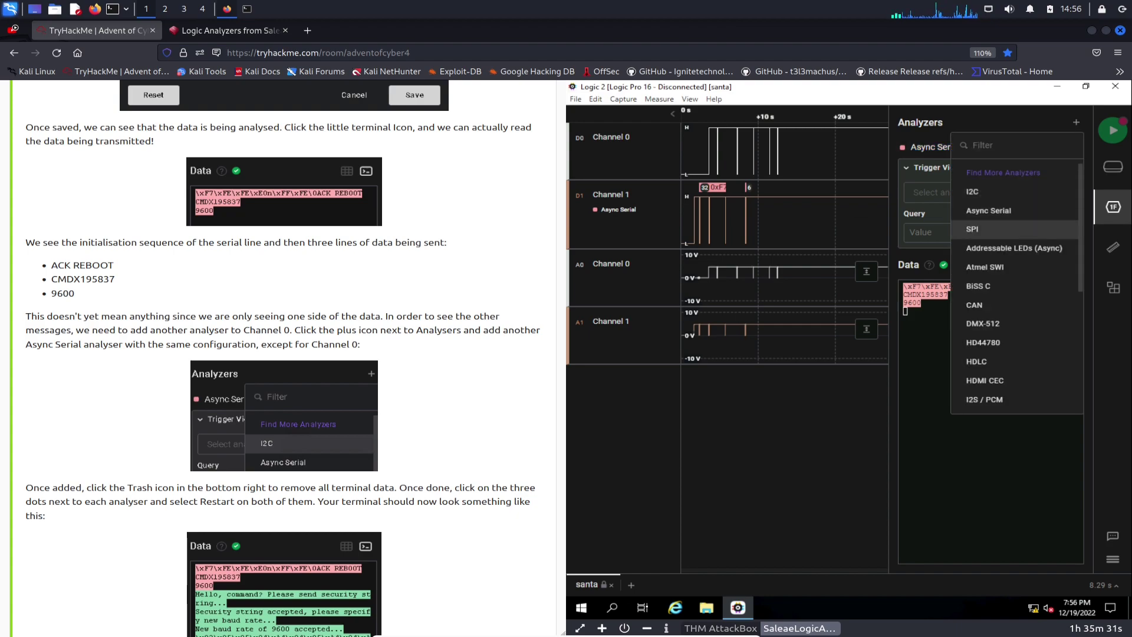
{"action": "key", "text": "Return"}
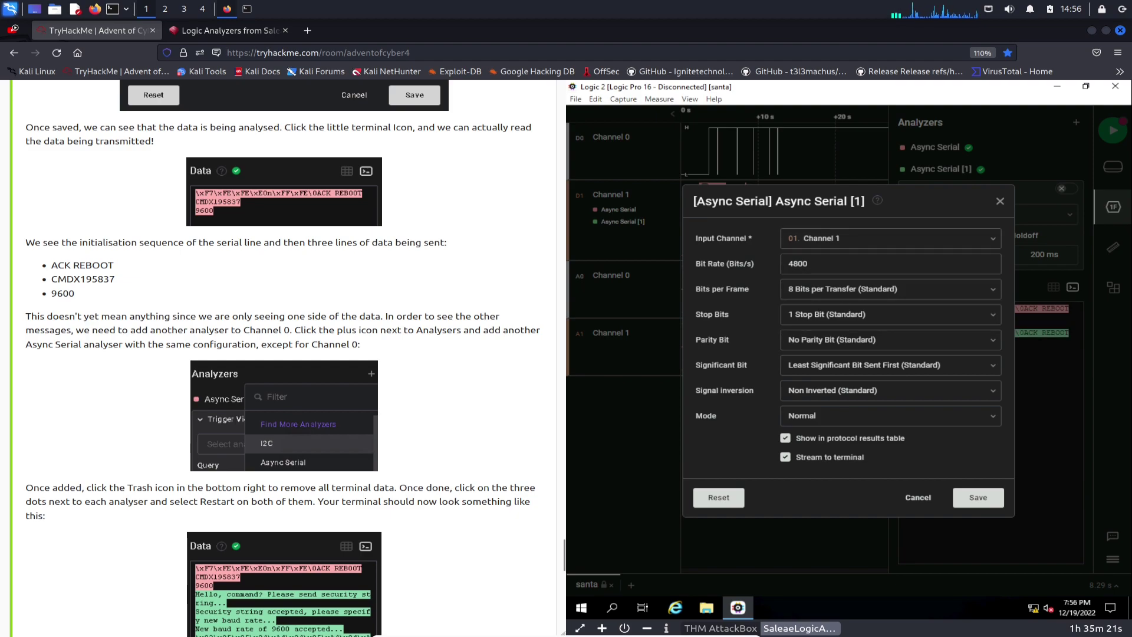
{"action": "scroll", "coordinate": [283, 353], "scroll_direction": "down", "scroll_amount": 7}
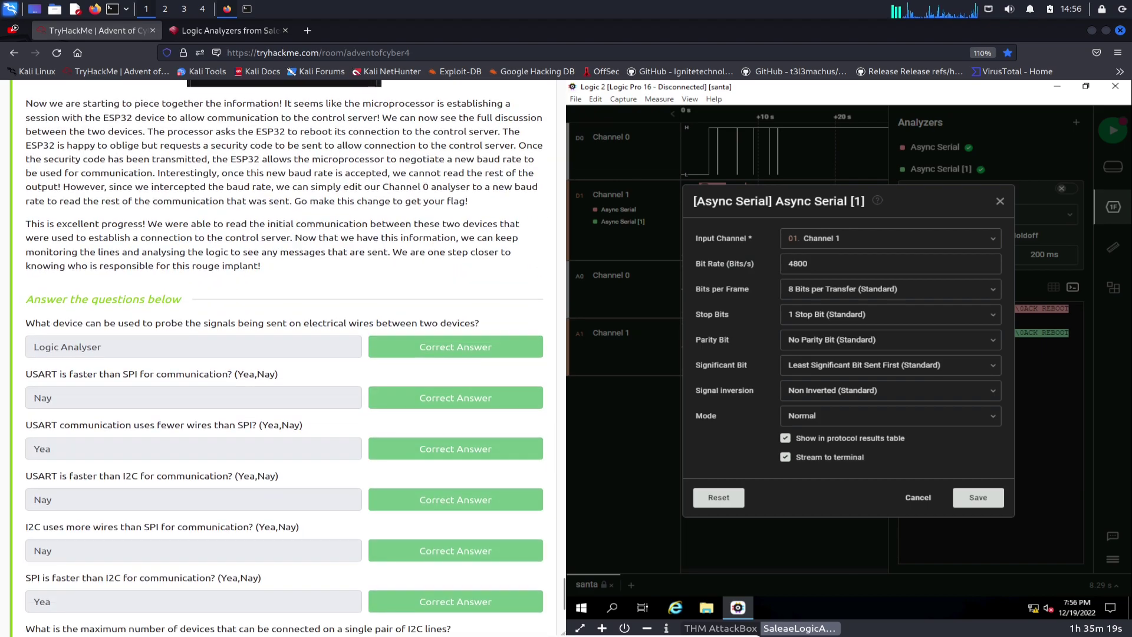
{"action": "scroll", "coordinate": [283, 354], "scroll_direction": "up", "scroll_amount": 6}
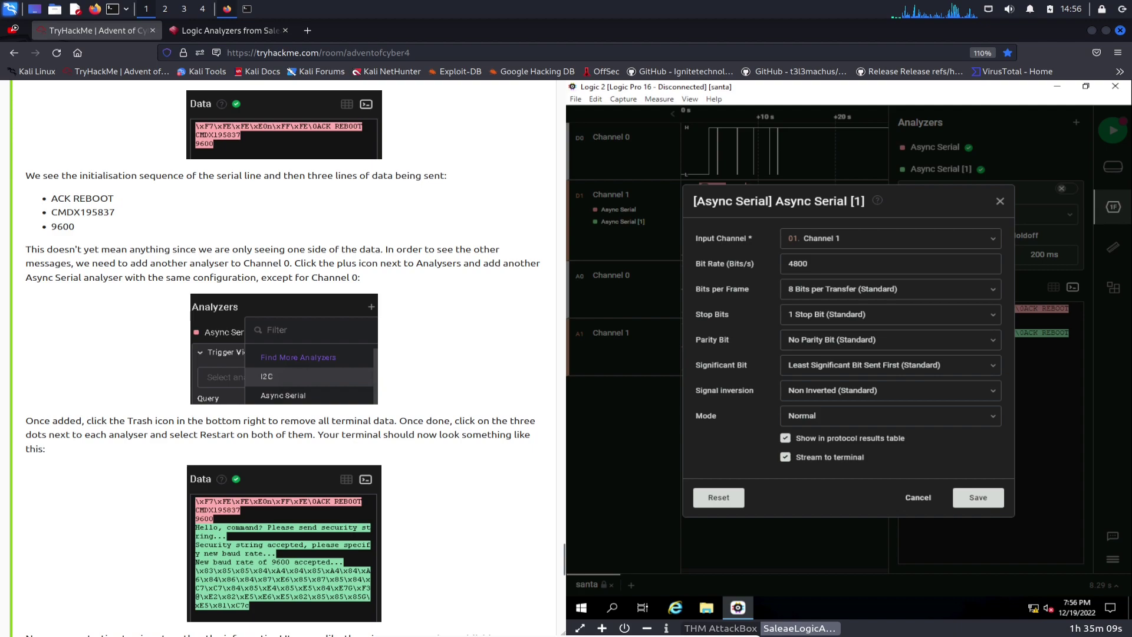
Switch Async Serial [1]'s input channel to 00. Channel 0.
{"action": "left_click", "coordinate": [891, 238]}
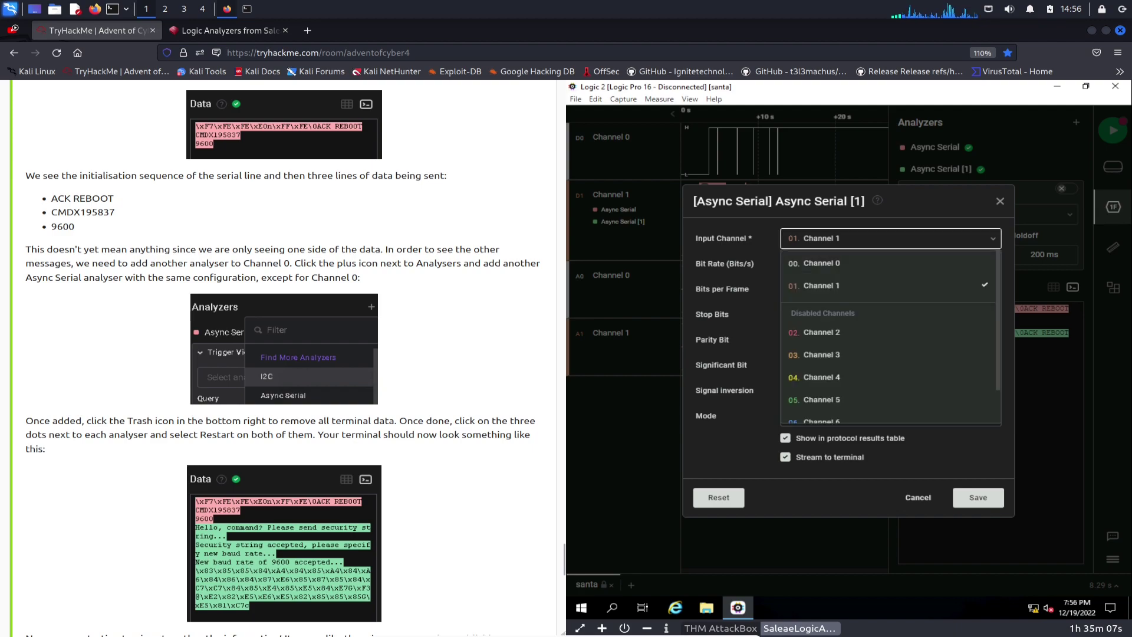
{"action": "left_click", "coordinate": [823, 263]}
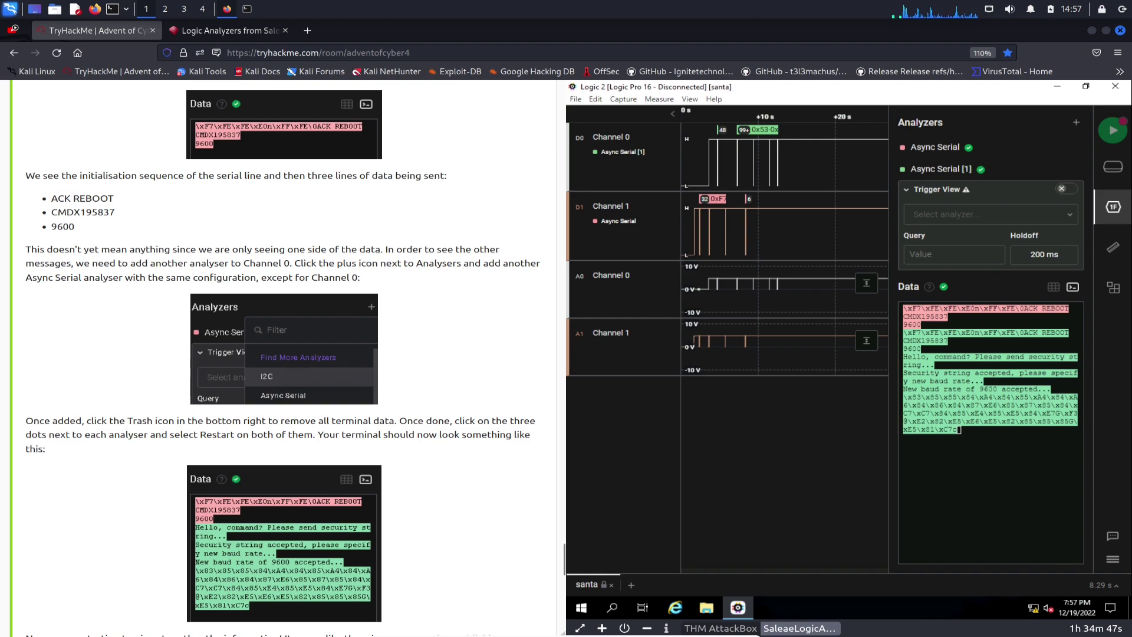
Scroll through the tutorial and highlight the step about clearing terminal data.
{"action": "scroll", "coordinate": [283, 354], "scroll_direction": "up", "scroll_amount": 3}
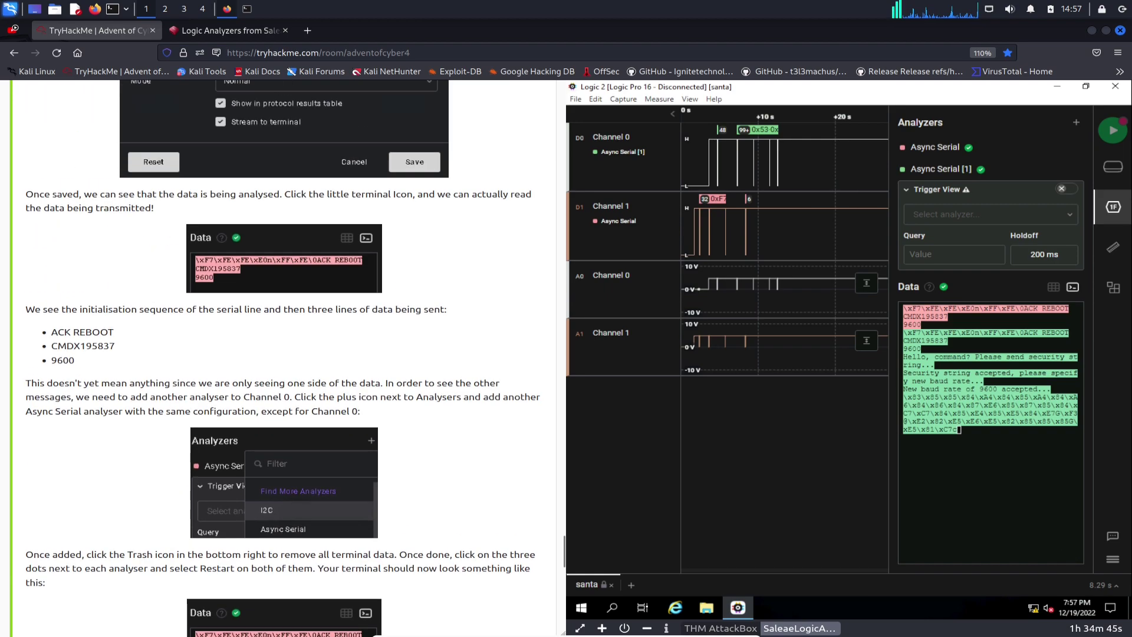
{"action": "scroll", "coordinate": [283, 354], "scroll_direction": "down", "scroll_amount": 3}
{"action": "scroll", "coordinate": [283, 353], "scroll_direction": "down", "scroll_amount": 3}
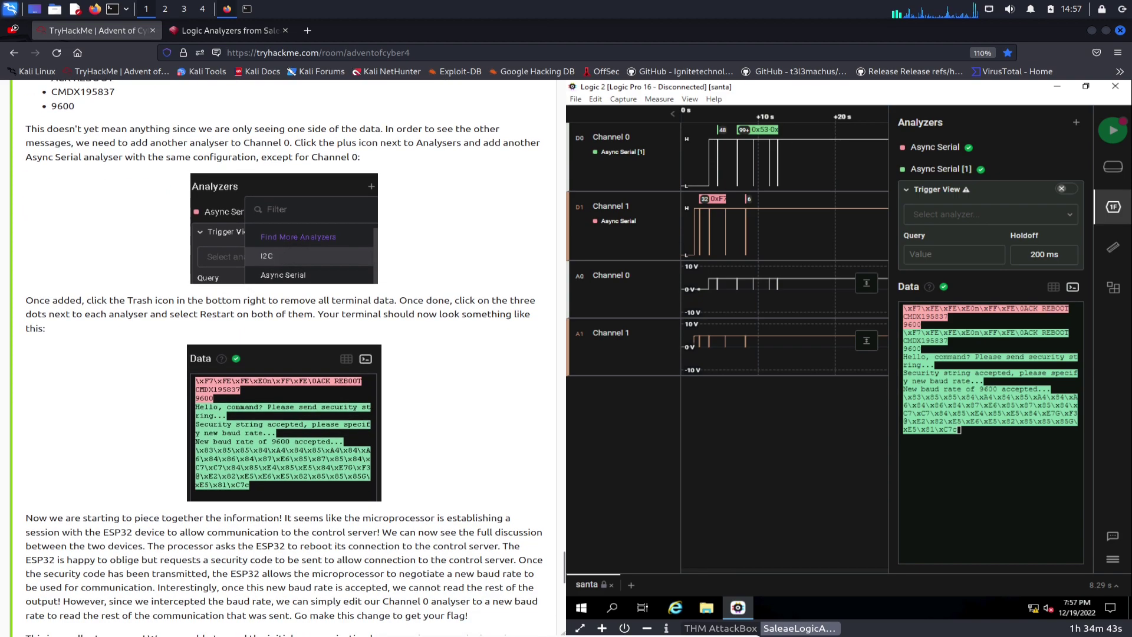
{"action": "left_click_drag", "start_coordinate": [34, 287], "coordinate": [290, 287]}
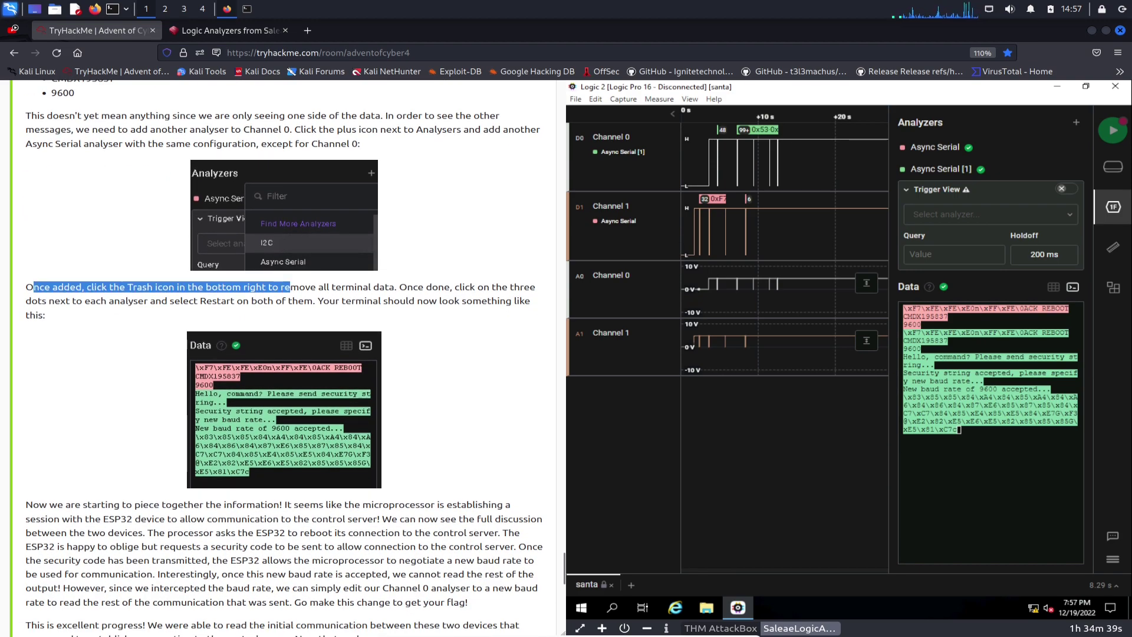
{"action": "scroll", "coordinate": [283, 354], "scroll_direction": "down", "scroll_amount": 3}
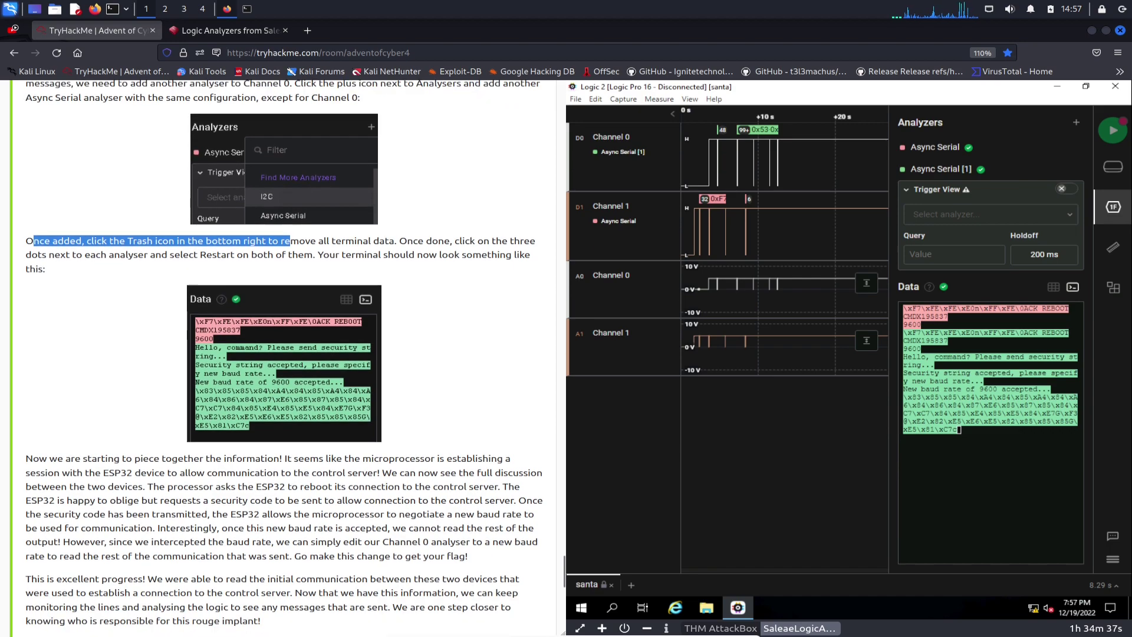
{"action": "scroll", "coordinate": [283, 353], "scroll_direction": "down", "scroll_amount": 3}
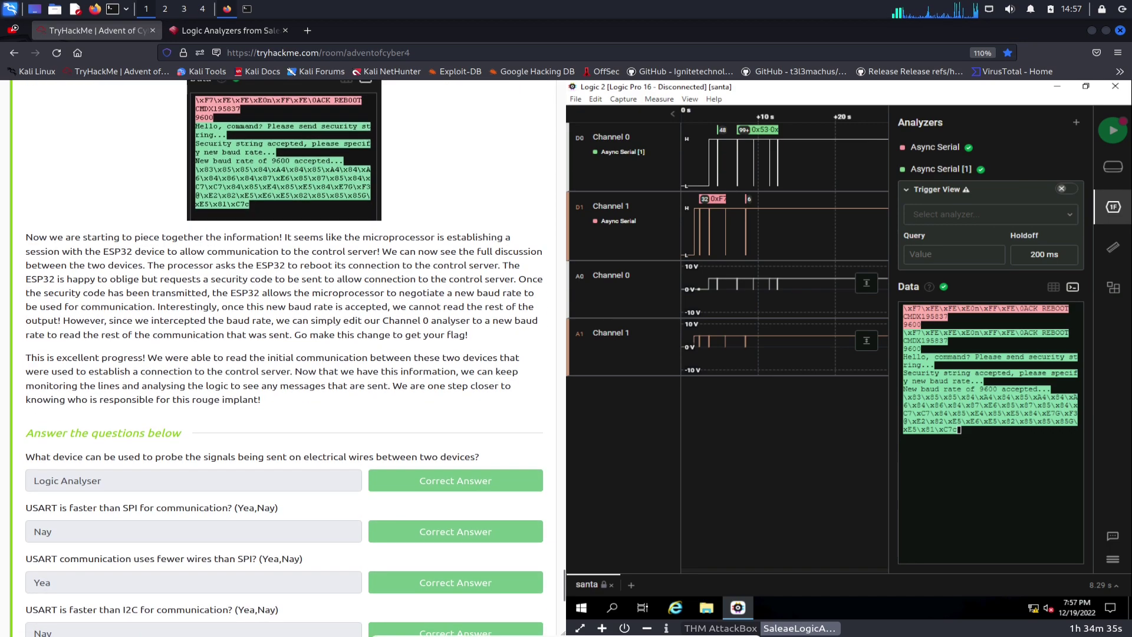
{"action": "scroll", "coordinate": [283, 354], "scroll_direction": "up", "scroll_amount": 4}
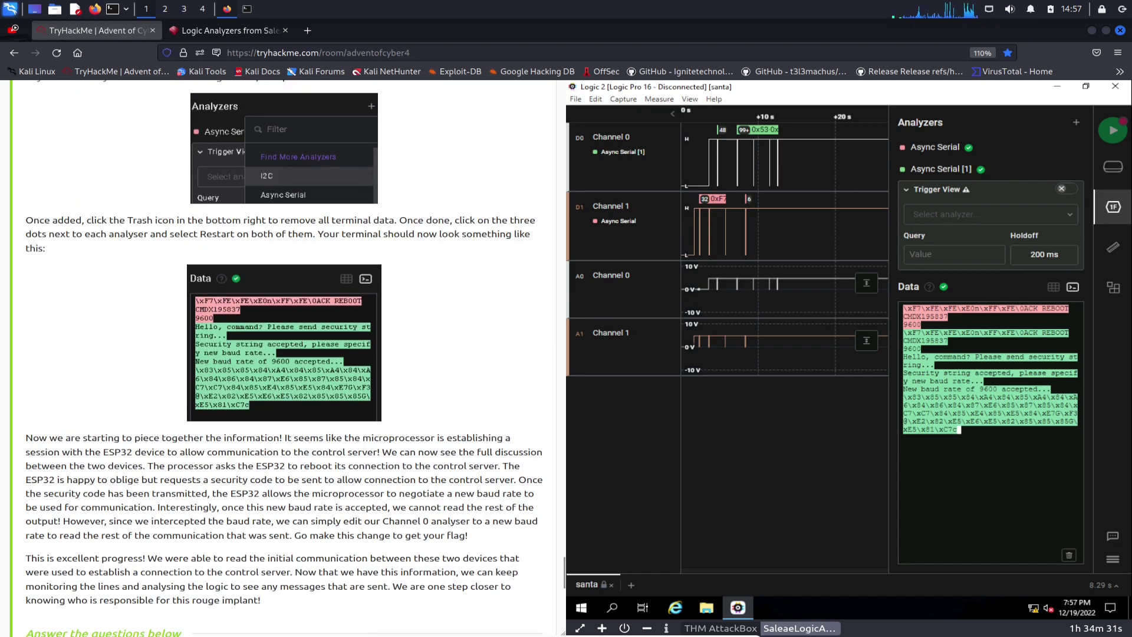
{"action": "scroll", "coordinate": [283, 354], "scroll_direction": "up", "scroll_amount": 4}
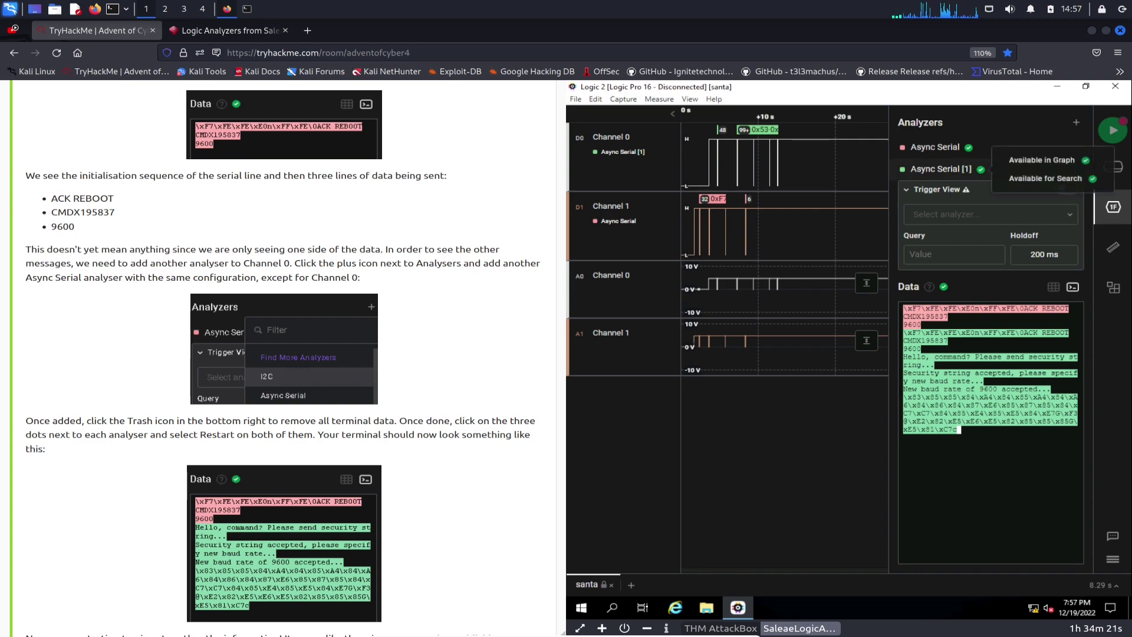
Edit Async Serial [1] to change its bit rate from 4800 to 9600.
{"action": "right_click", "coordinate": [981, 169]}
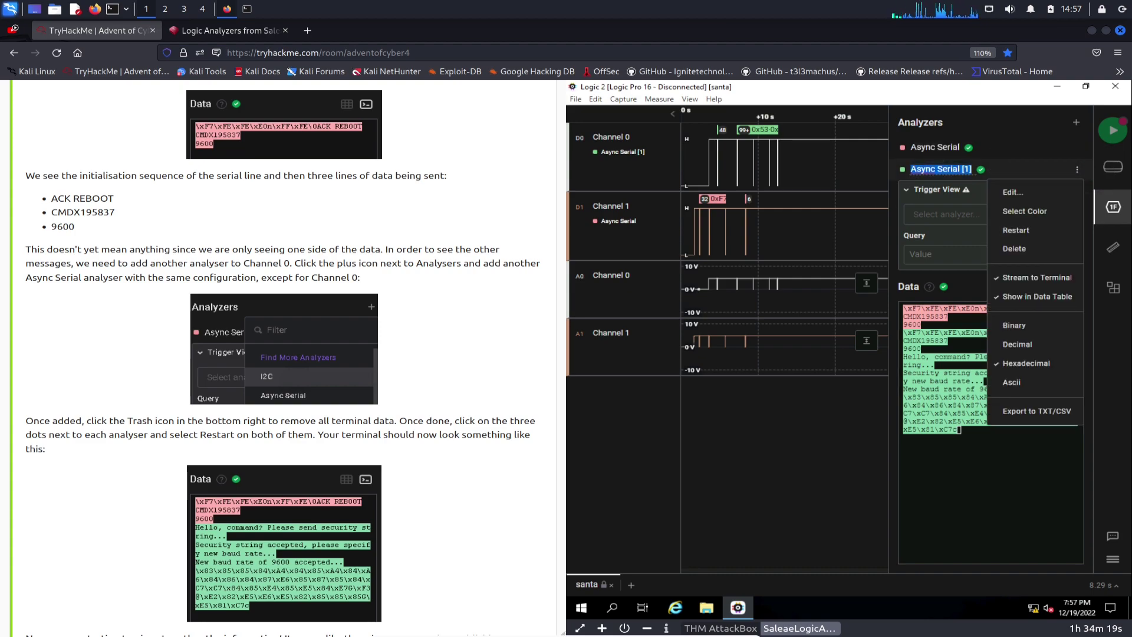
{"action": "left_click", "coordinate": [1014, 192]}
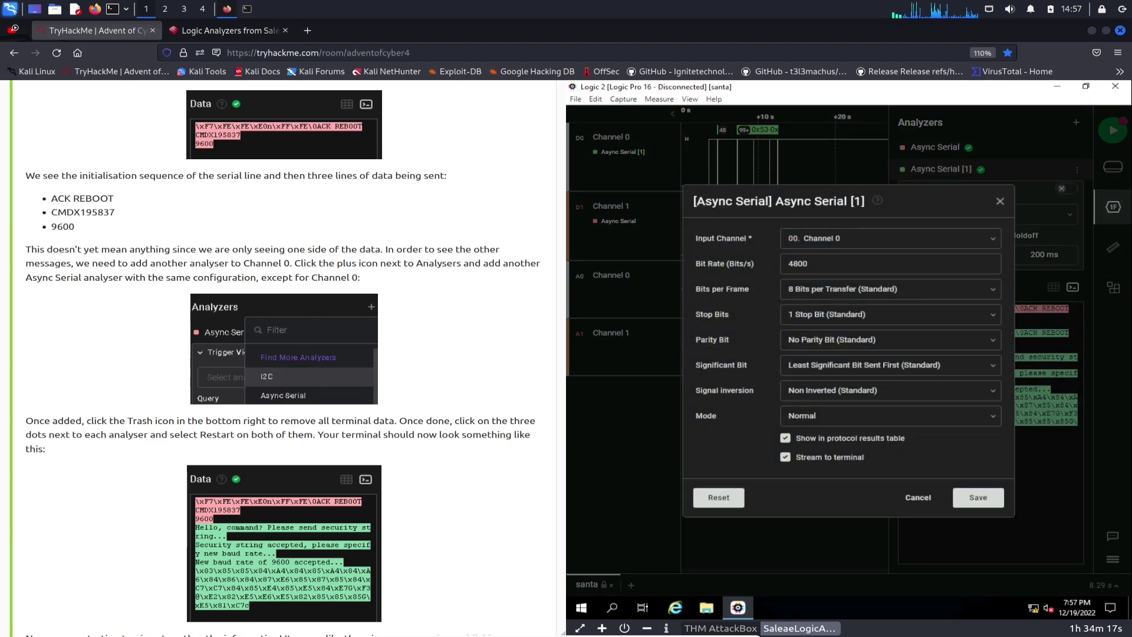
{"action": "double_click", "coordinate": [797, 263]}
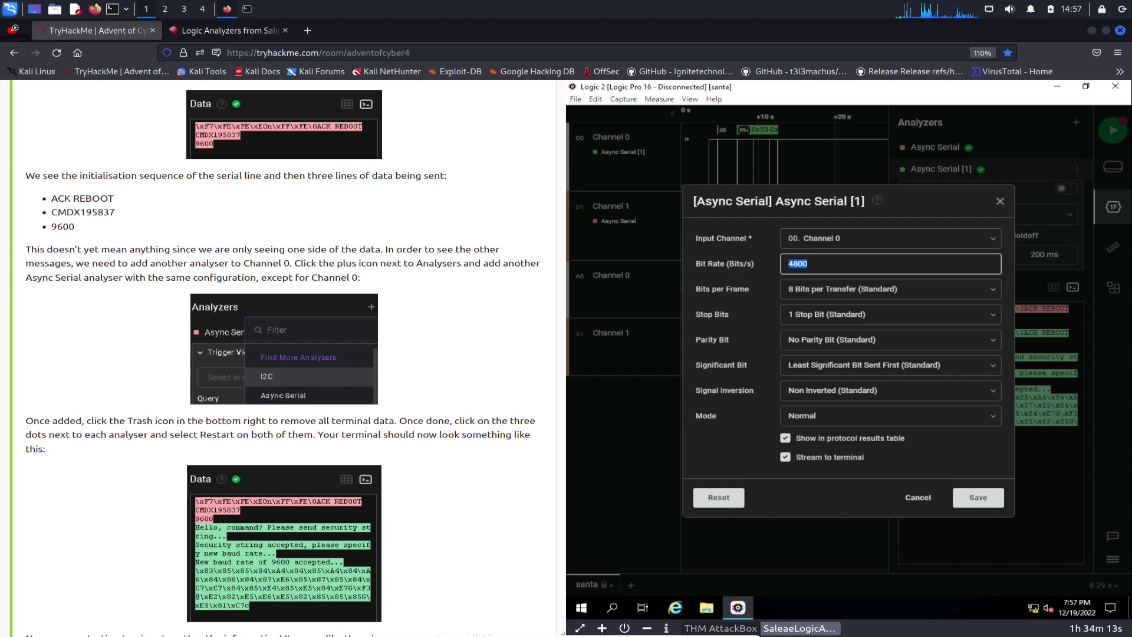
{"action": "type", "text": "9600"}
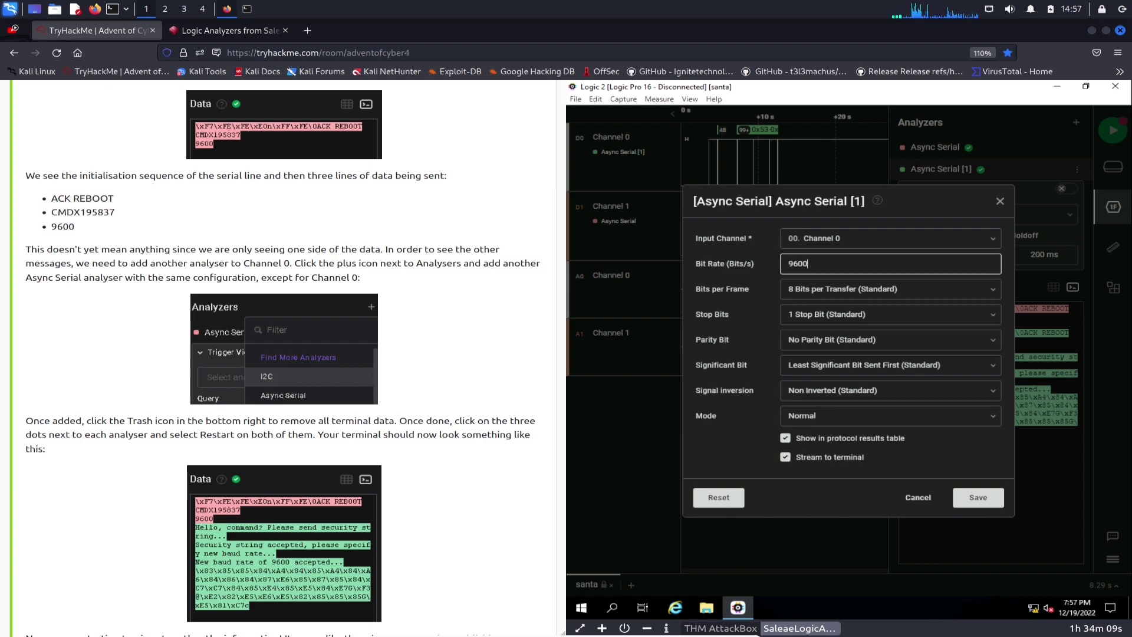
{"action": "key", "text": "Return"}
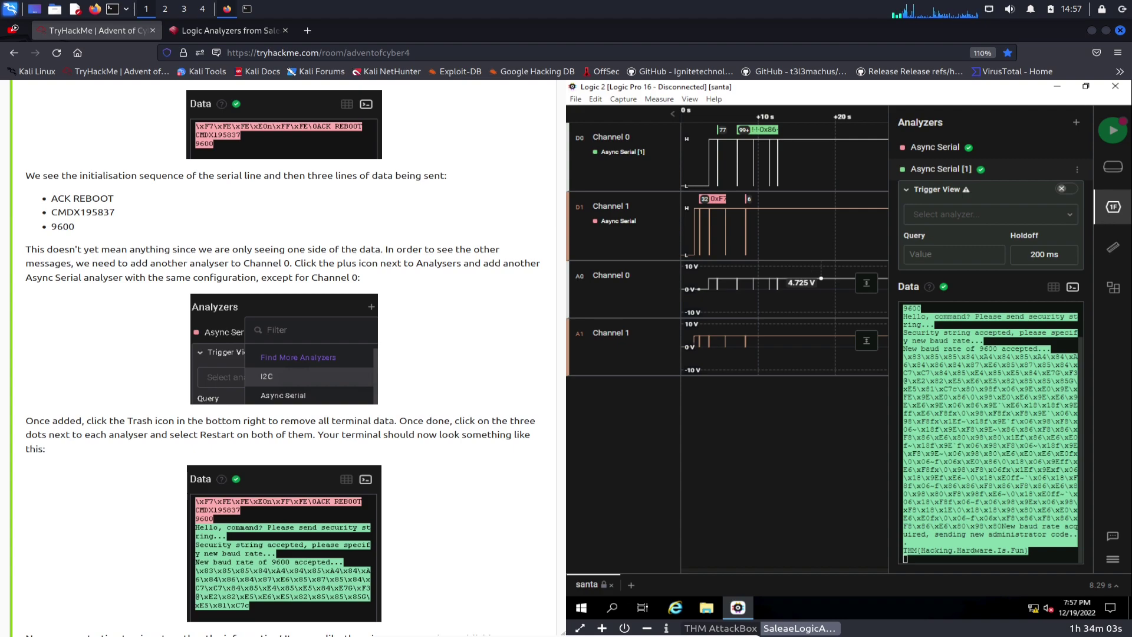
{"action": "mouse_move", "coordinate": [1069, 555]}
{"action": "left_click_drag", "start_coordinate": [1037, 558], "coordinate": [918, 535]}
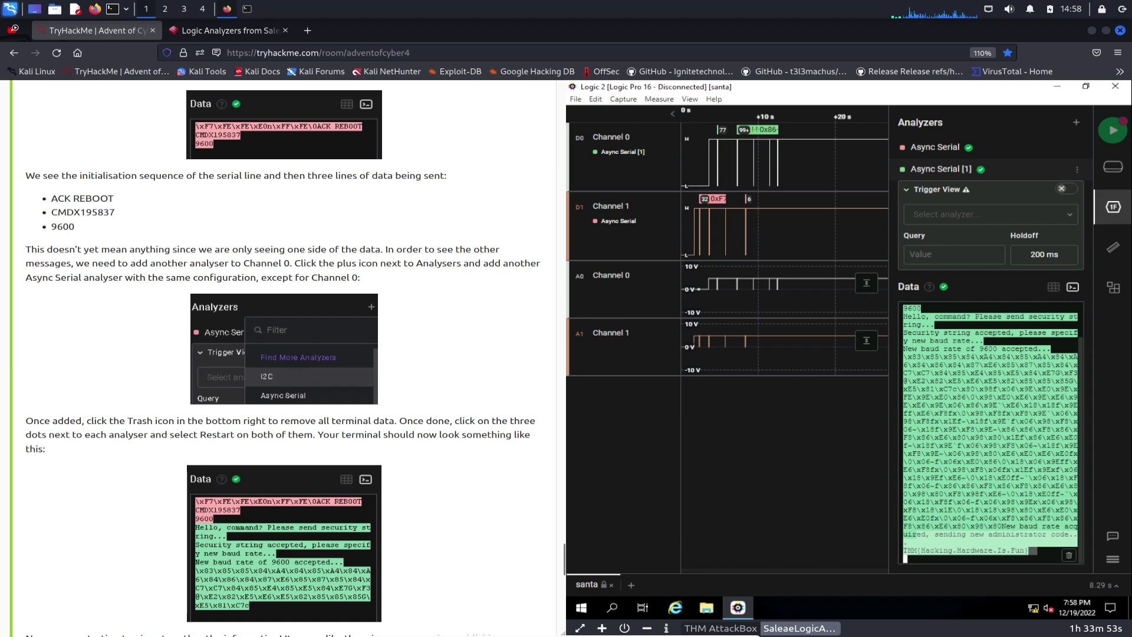
{"action": "scroll", "coordinate": [283, 354], "scroll_direction": "down", "scroll_amount": 4}
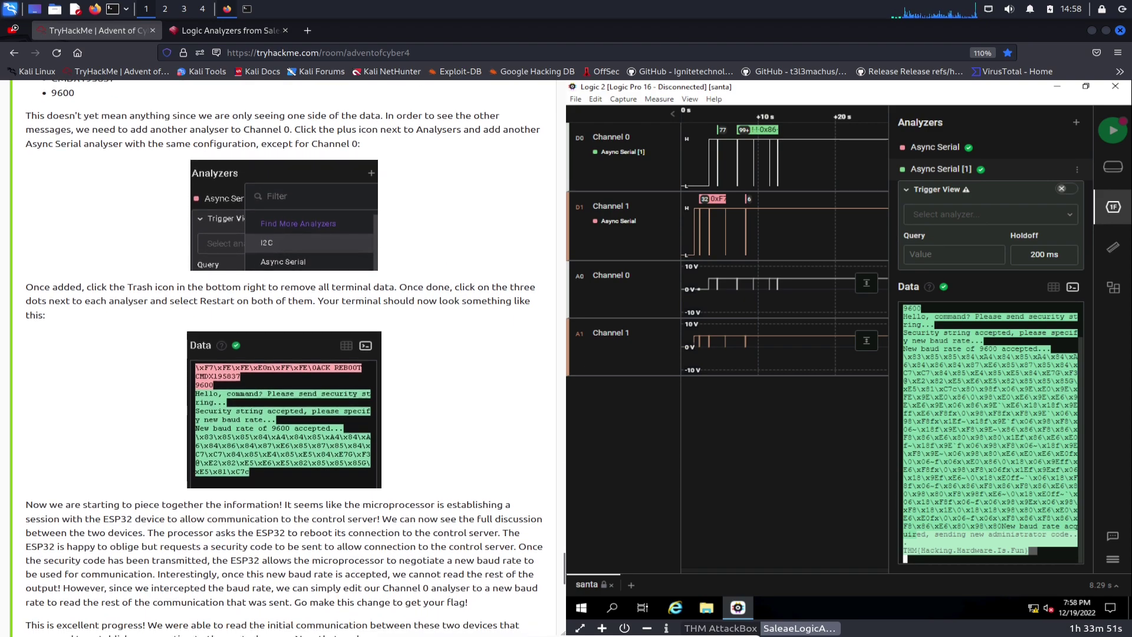
{"action": "scroll", "coordinate": [284, 354], "scroll_direction": "down", "scroll_amount": 2}
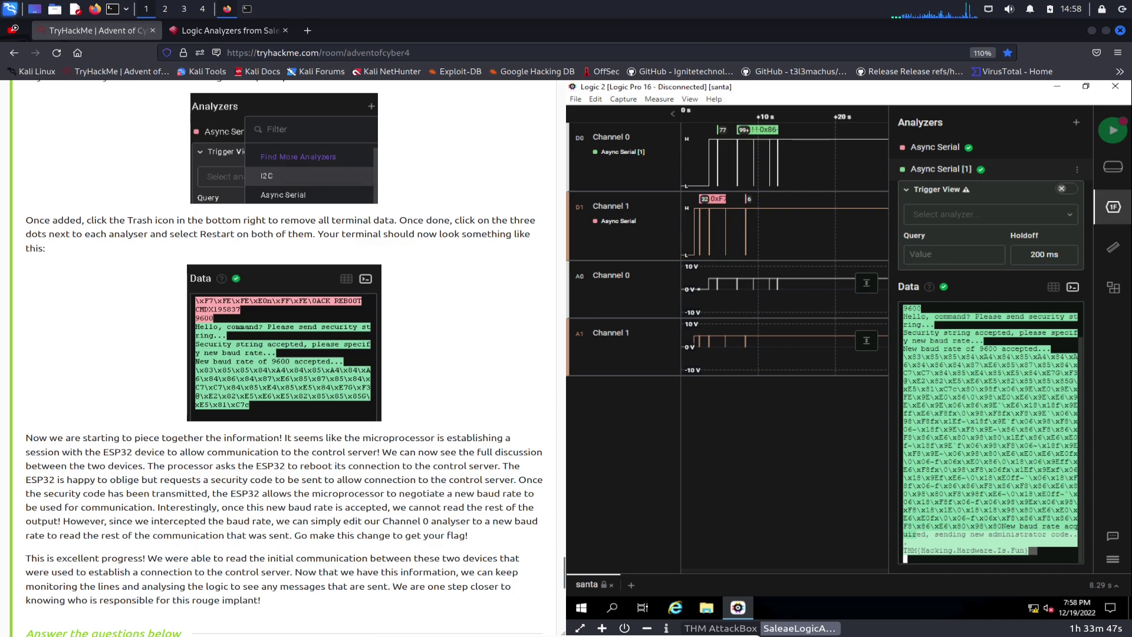
{"action": "scroll", "coordinate": [283, 353], "scroll_direction": "down", "scroll_amount": 8}
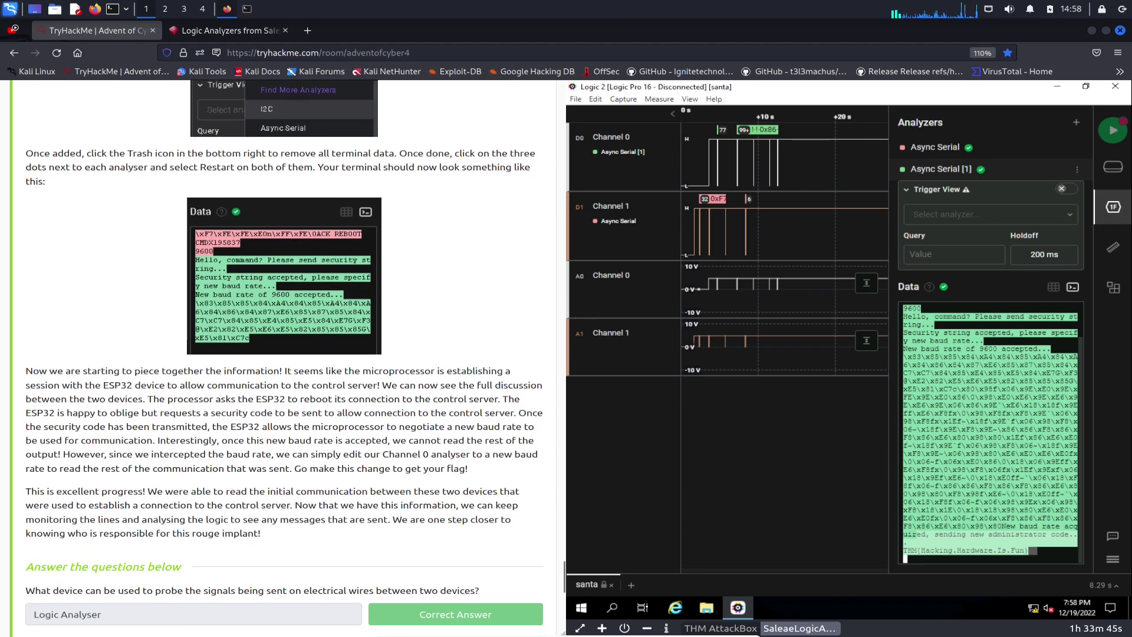
{"action": "scroll", "coordinate": [283, 354], "scroll_direction": "down", "scroll_amount": 4}
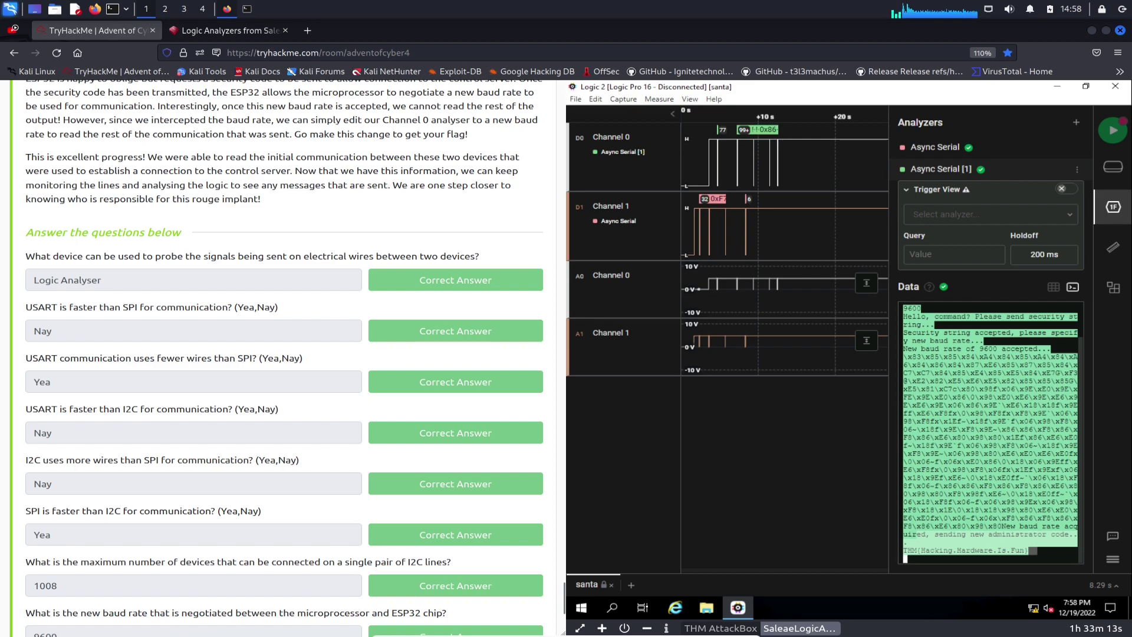
Review the answered questions, highlighting 'Yea' in the SPI answer and 'Hacking' in the flag.
{"action": "scroll", "coordinate": [283, 354], "scroll_direction": "down", "scroll_amount": 2}
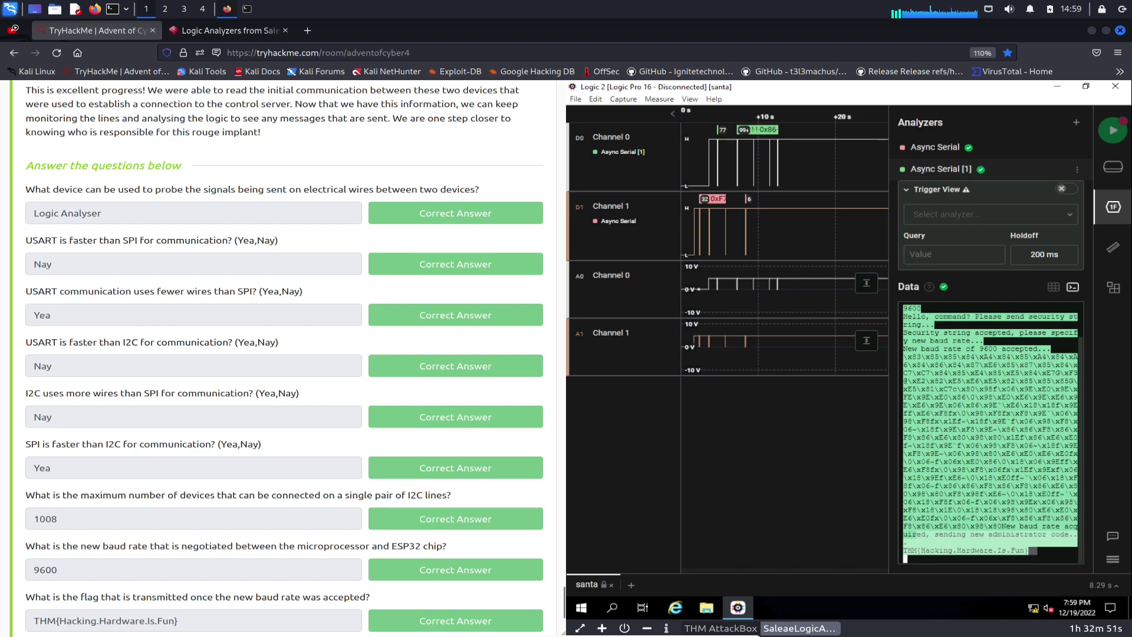
{"action": "scroll", "coordinate": [283, 354], "scroll_direction": "down", "scroll_amount": 4}
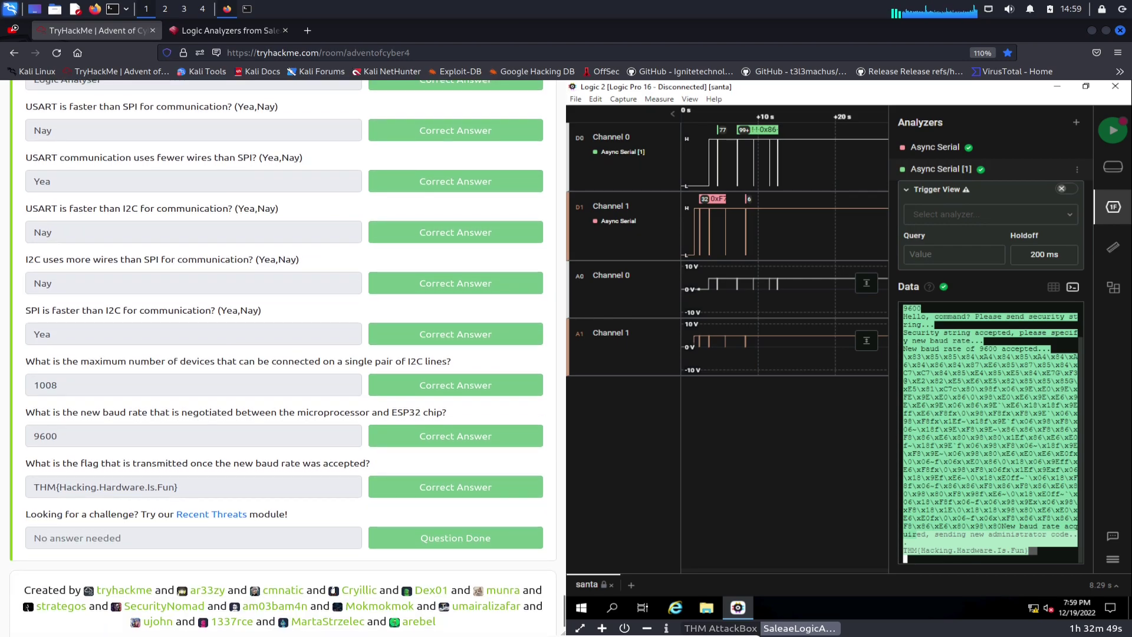
{"action": "double_click", "coordinate": [42, 333]}
{"action": "left_click", "coordinate": [43, 334]}
{"action": "double_click", "coordinate": [78, 487]}
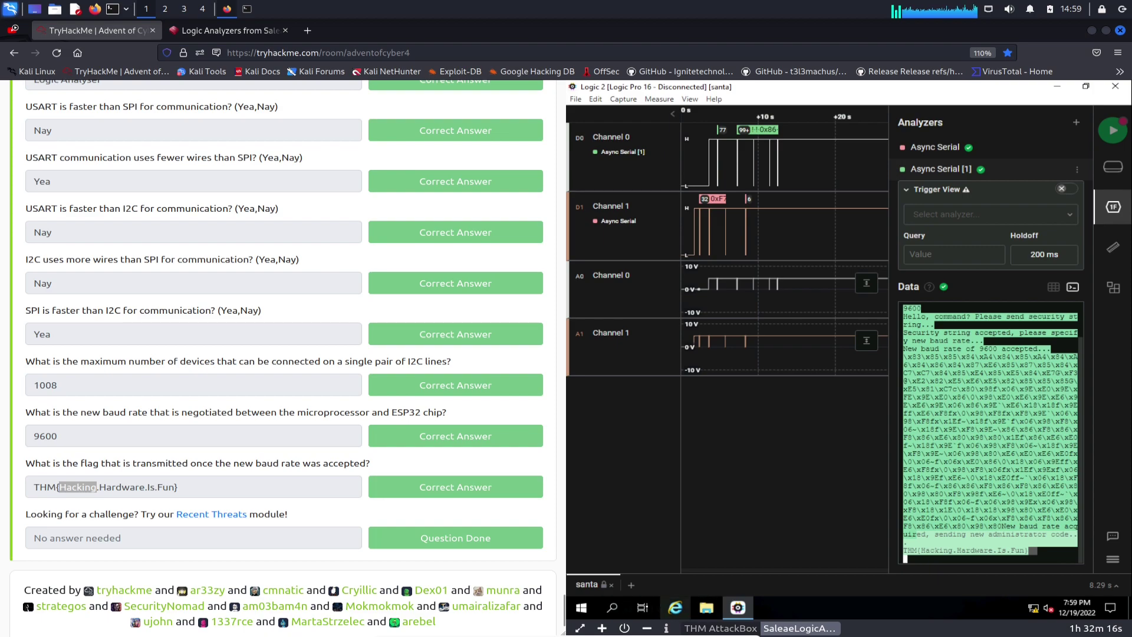
Terminate the AttackBox machine and scroll the room page down to the task list.
{"action": "left_click", "coordinate": [625, 628]}
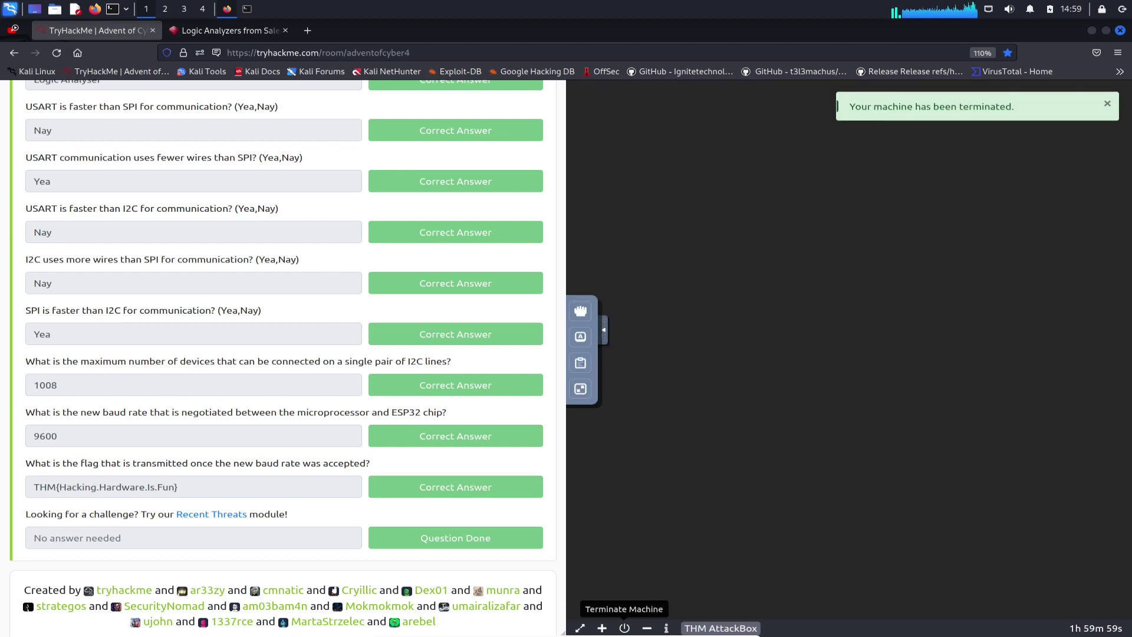
{"action": "scroll", "coordinate": [567, 354], "scroll_direction": "down", "scroll_amount": 6}
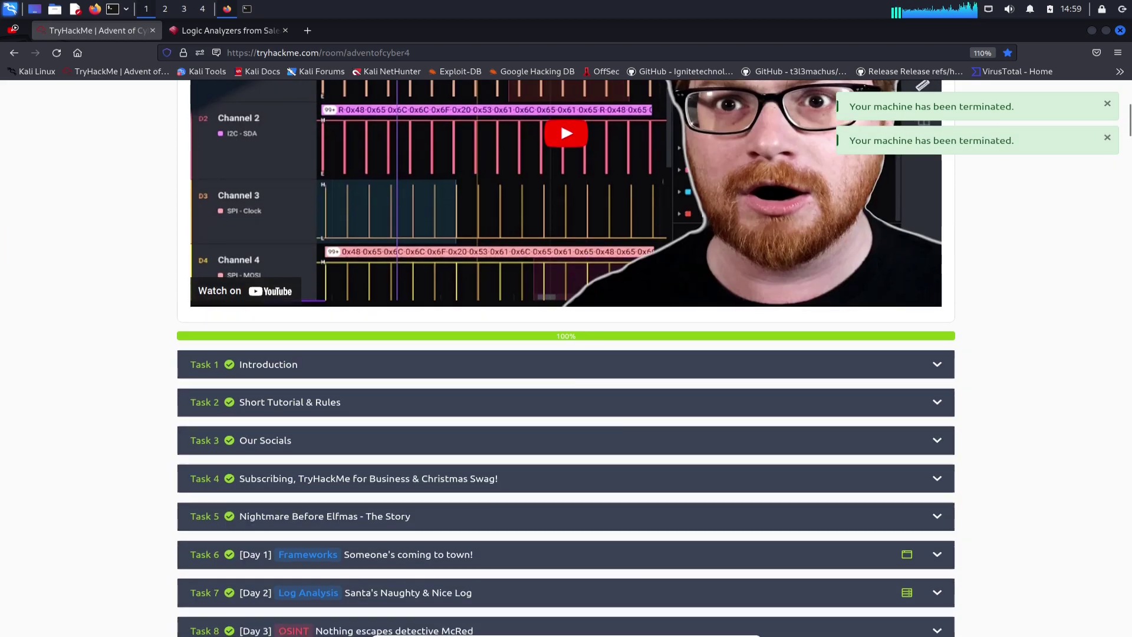
{"action": "scroll", "coordinate": [566, 354], "scroll_direction": "up", "scroll_amount": 3}
{"action": "scroll", "coordinate": [566, 354], "scroll_direction": "down", "scroll_amount": 10}
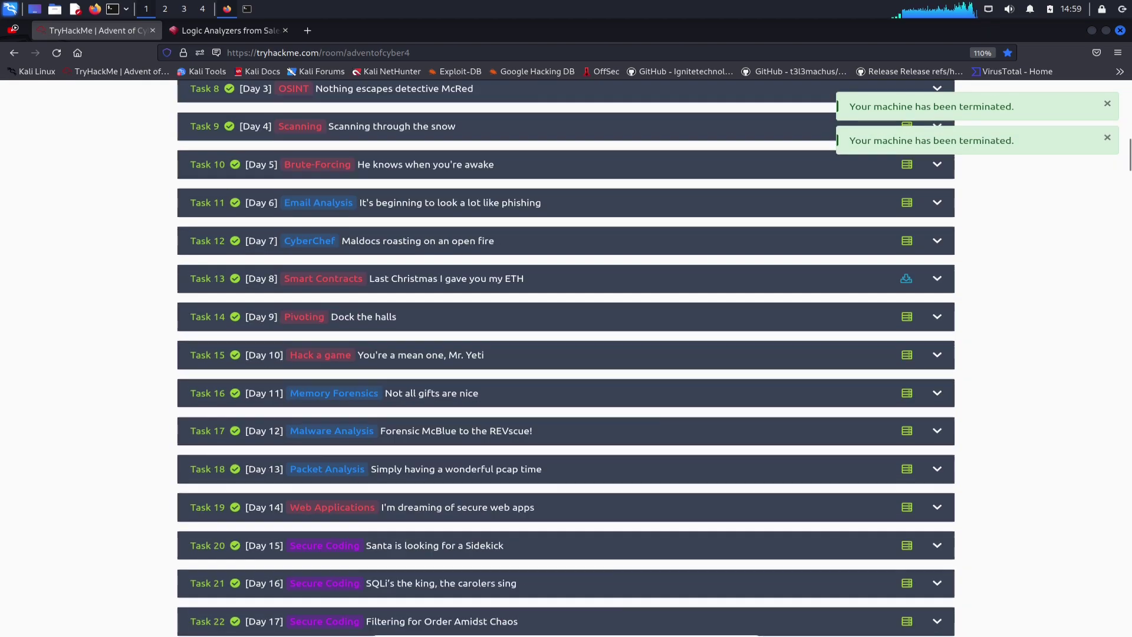
{"action": "scroll", "coordinate": [566, 354], "scroll_direction": "down", "scroll_amount": 7}
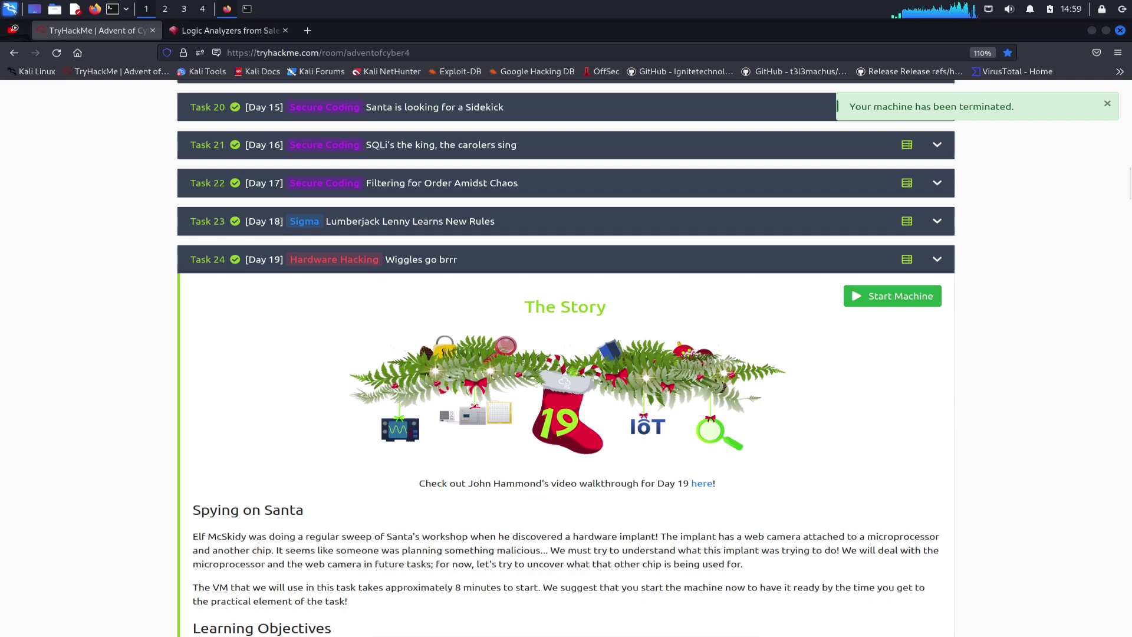